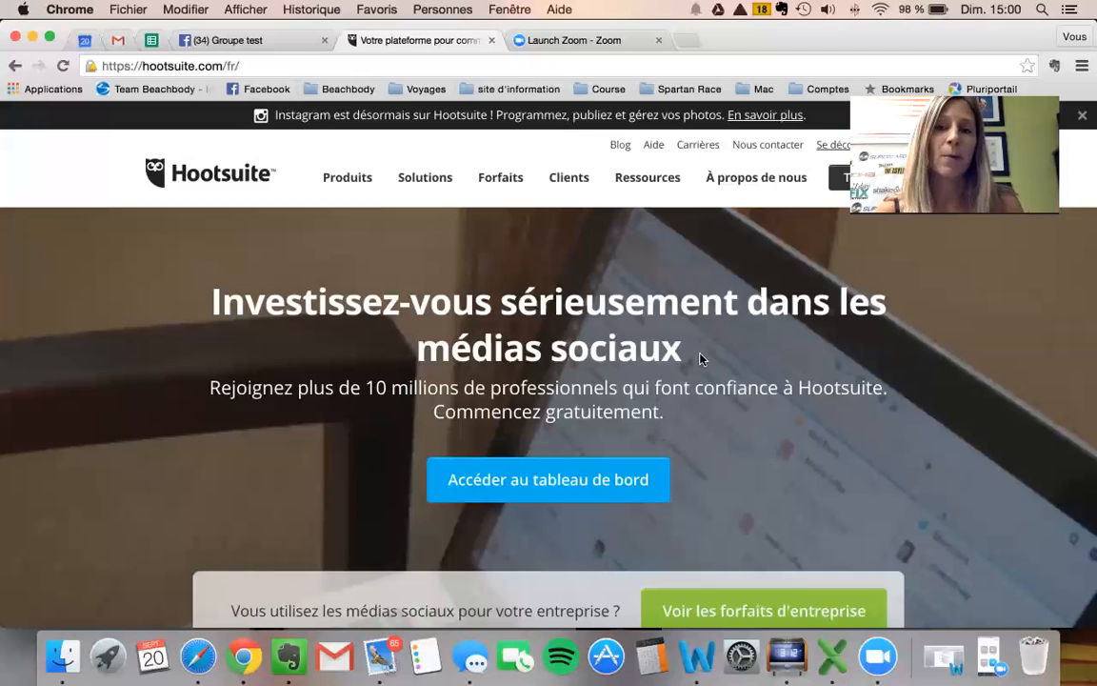
Step: Open the Hootsuite dashboard and dismiss the Hootsuite University enrolment offer
left_click(523, 479)
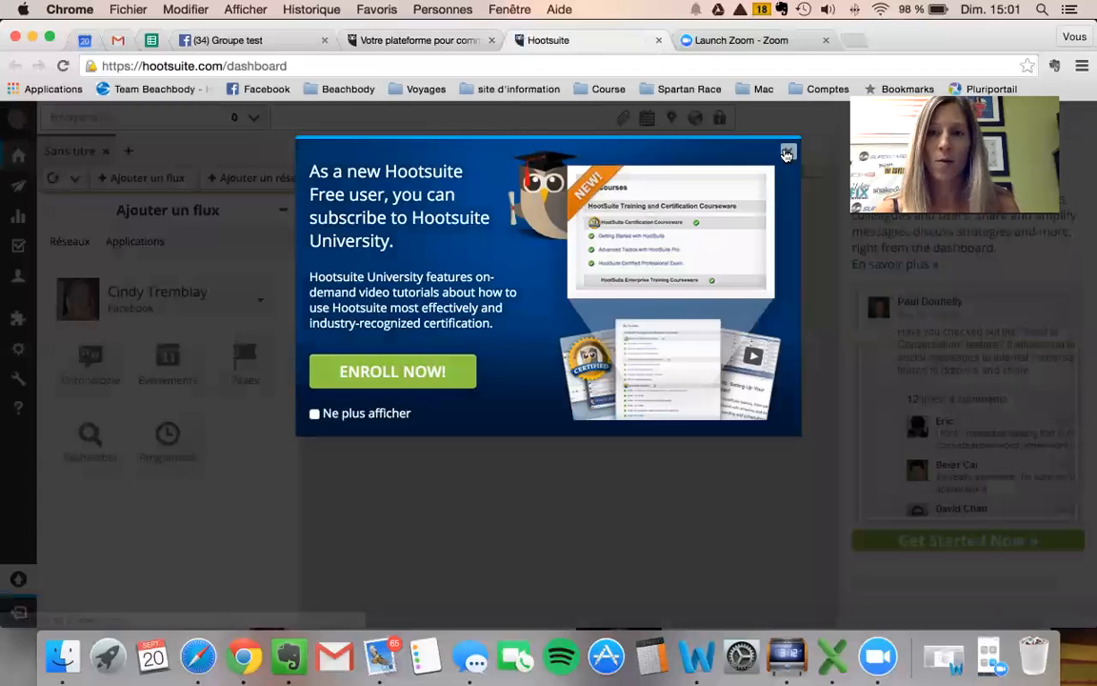
left_click(787, 154)
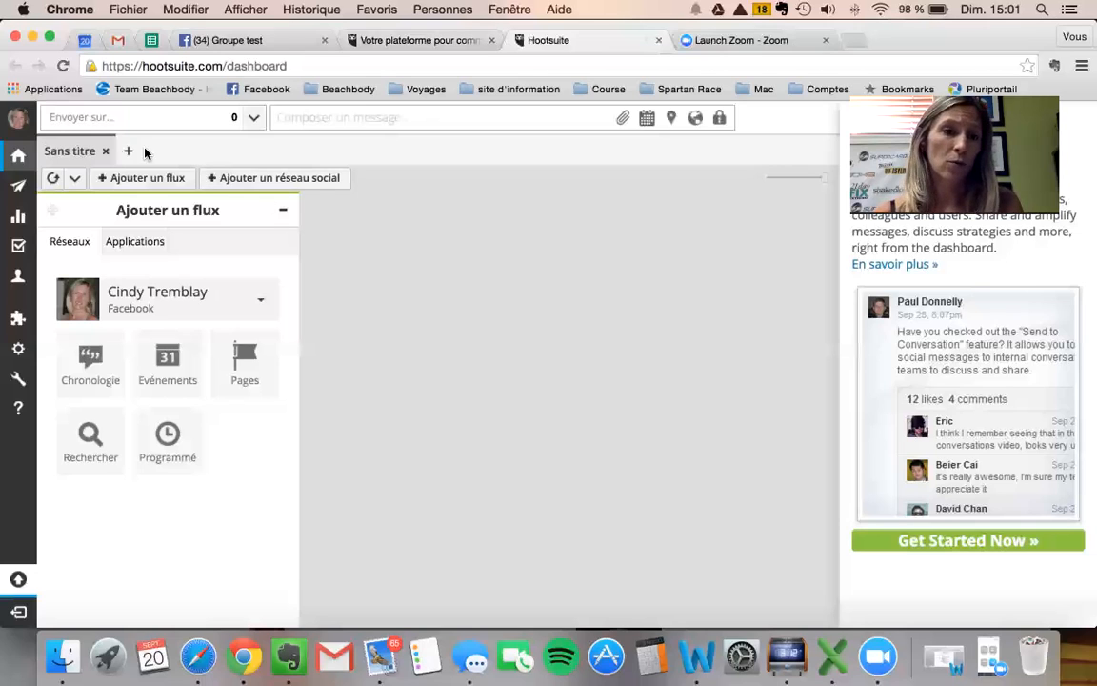
Step: Start connecting a Facebook account as a social network from the member profile page
left_click(17, 121)
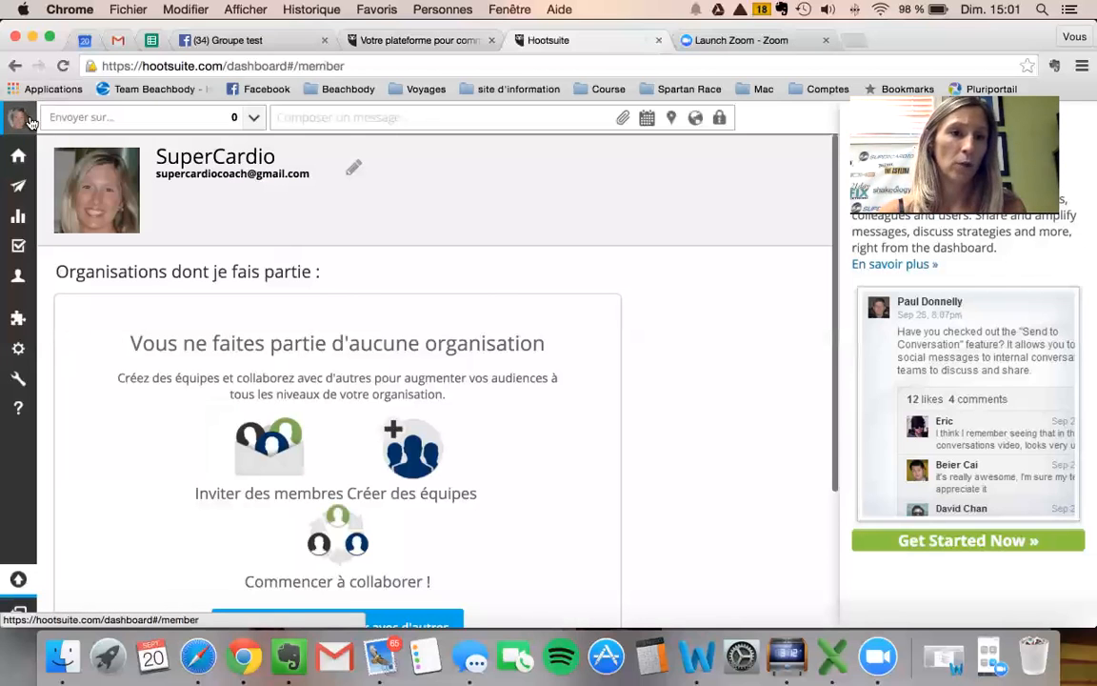
scroll(365, 313, "down", 4)
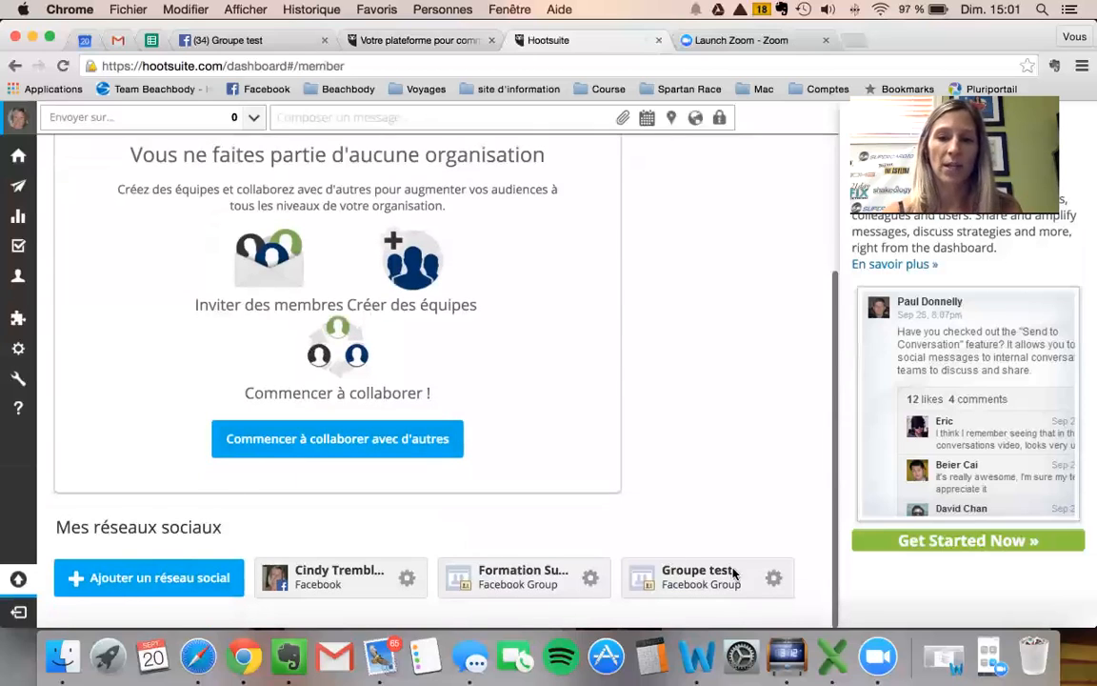
left_click(172, 585)
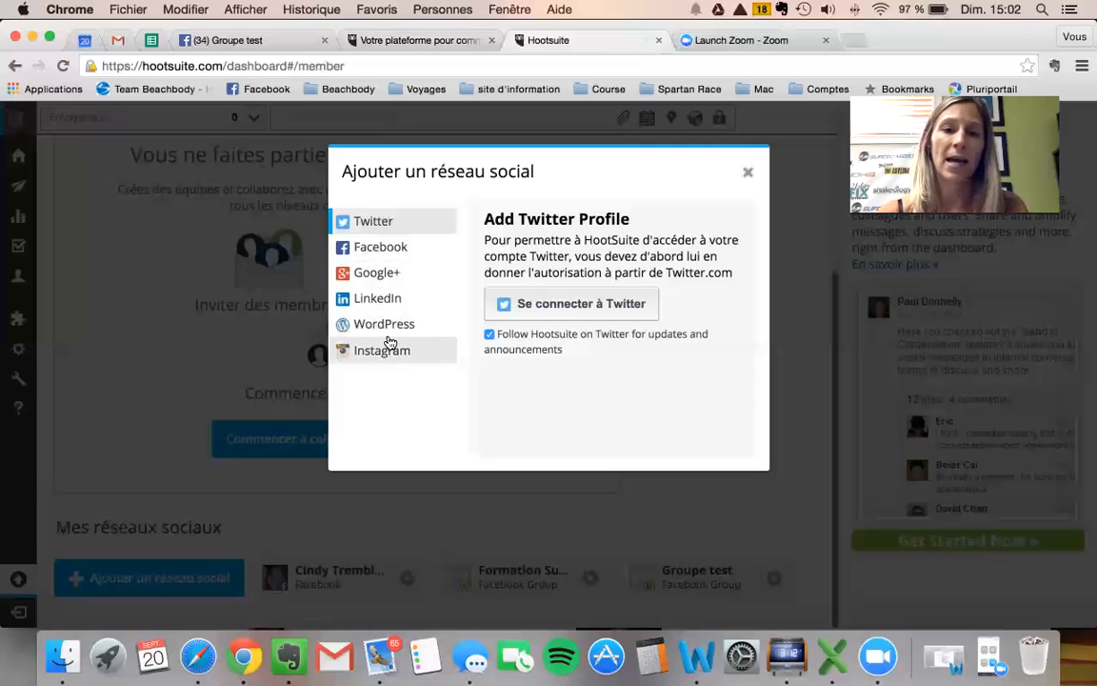
left_click(400, 255)
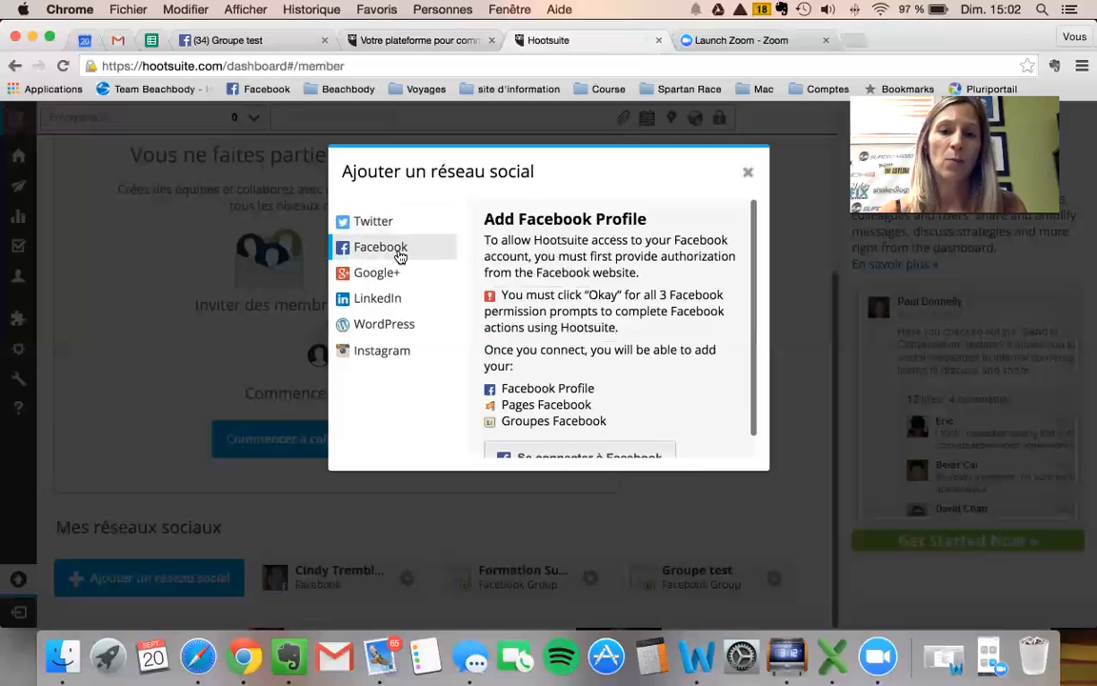
scroll(590, 285, "down", 2)
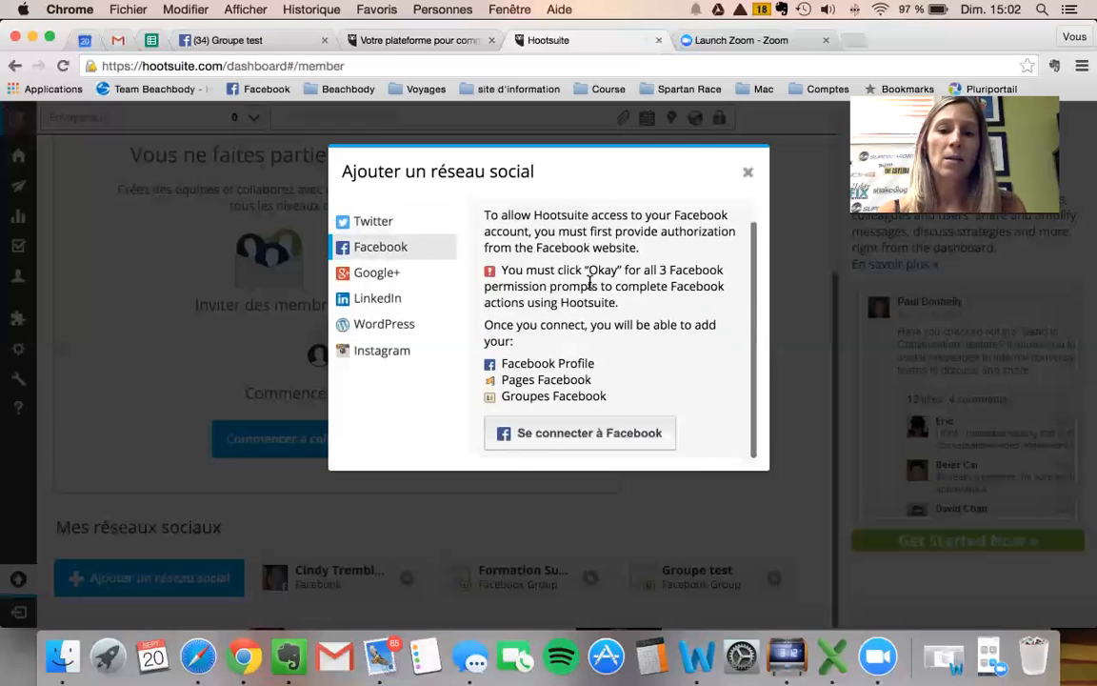
left_click(550, 442)
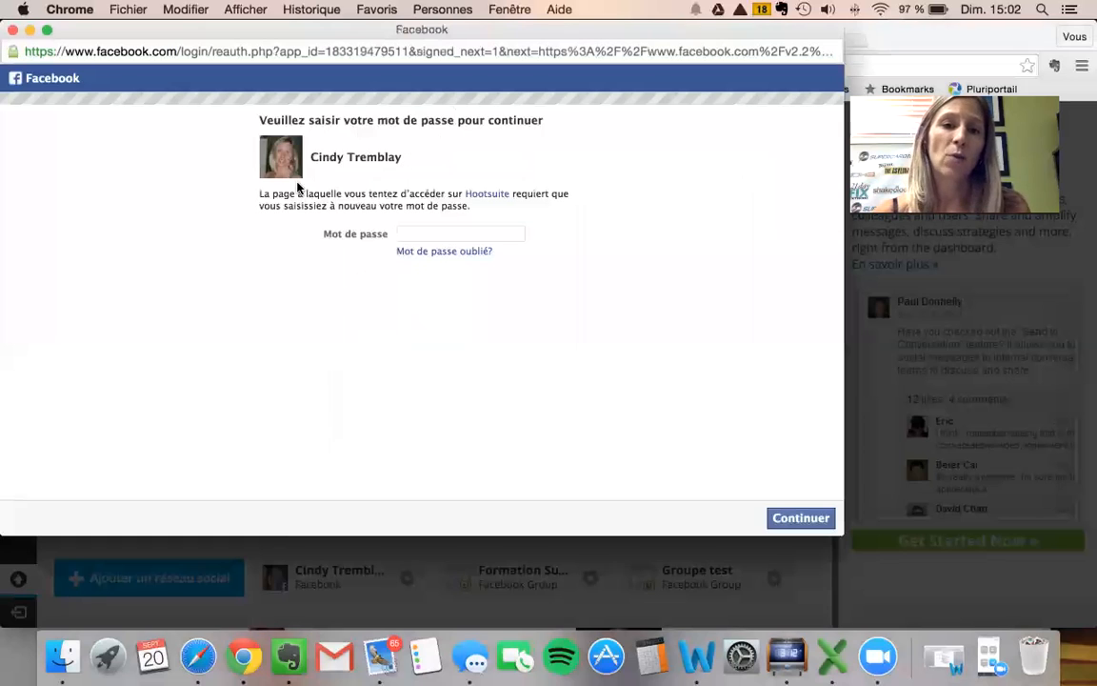
Step: Enter the Facebook account password and continue to authorise Hootsuite's access
left_click(416, 235)
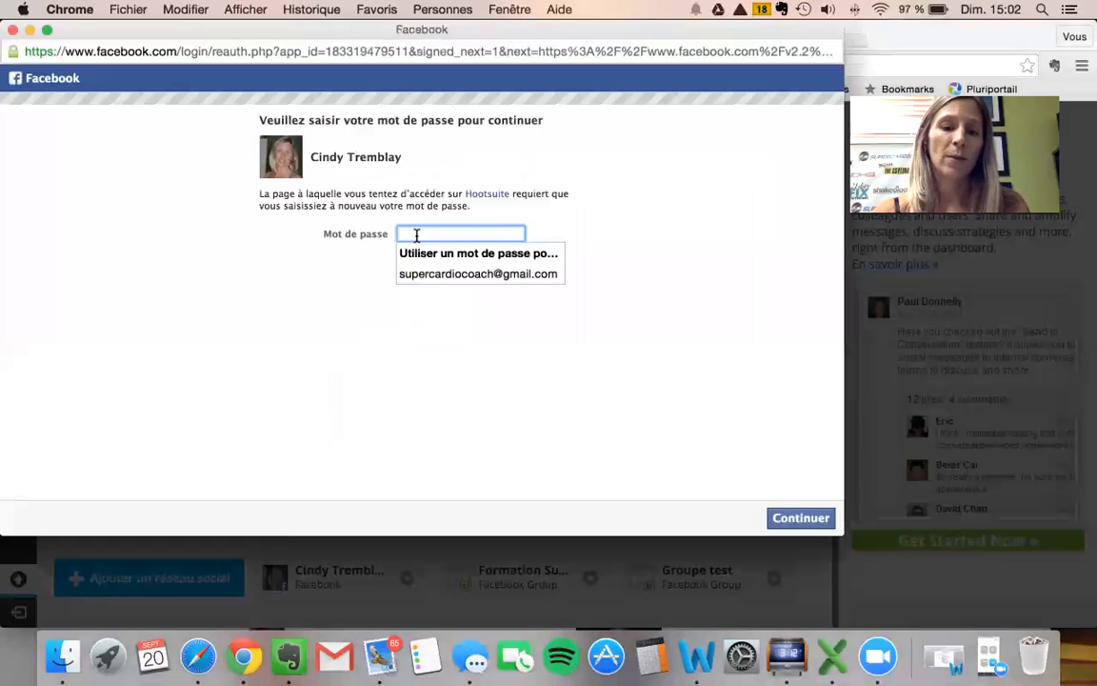
type("••••••")
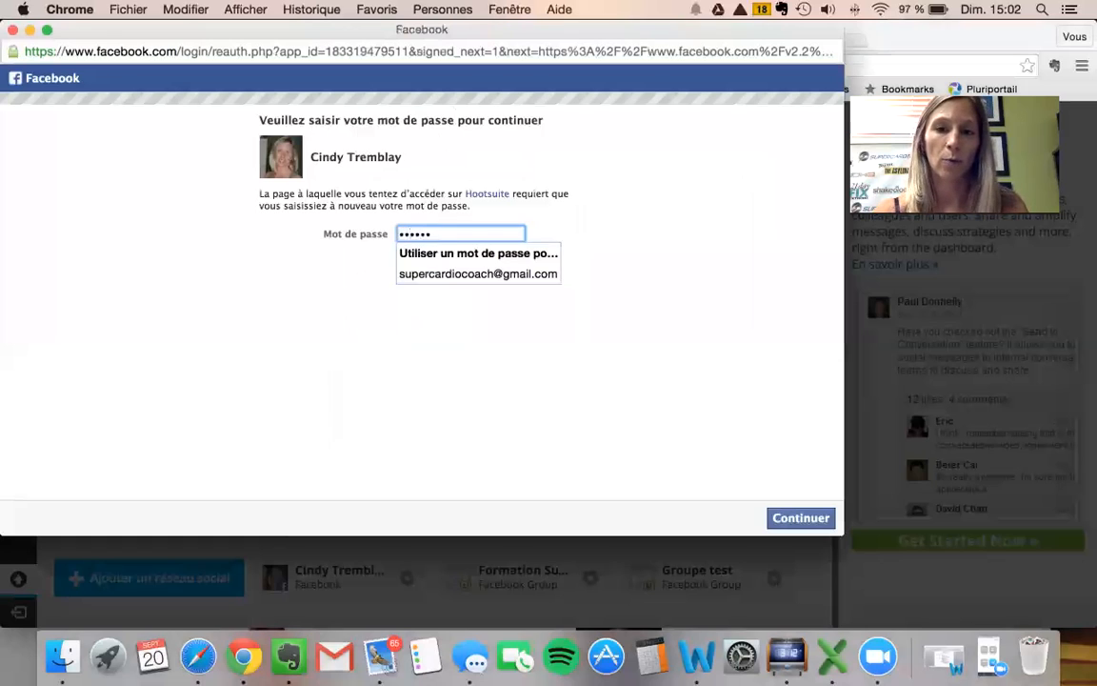
left_click(781, 518)
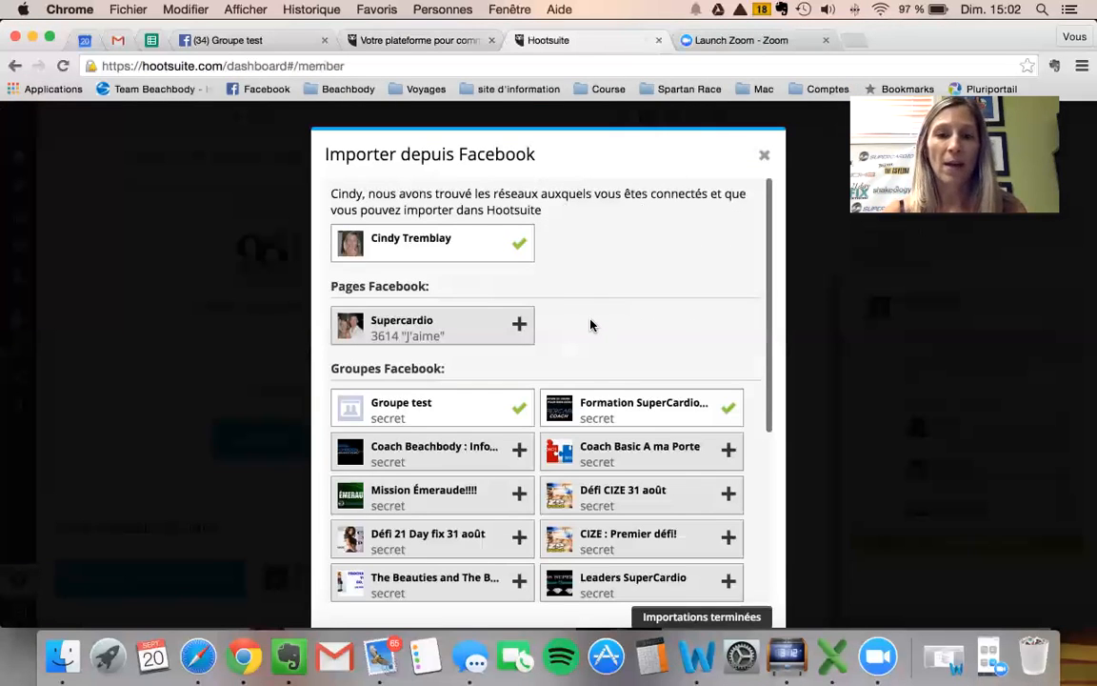
Step: Examine the Facebook profile, pages and groups available for import into Hootsuite
scroll(591, 324, "down", 3)
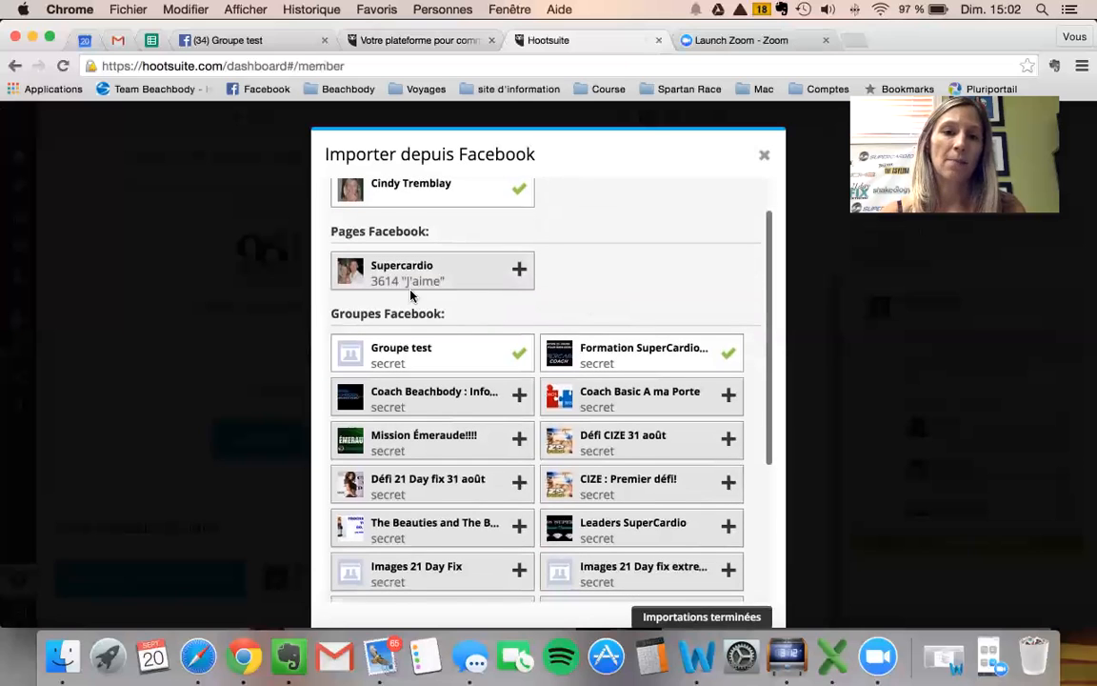
scroll(602, 313, "down", 5)
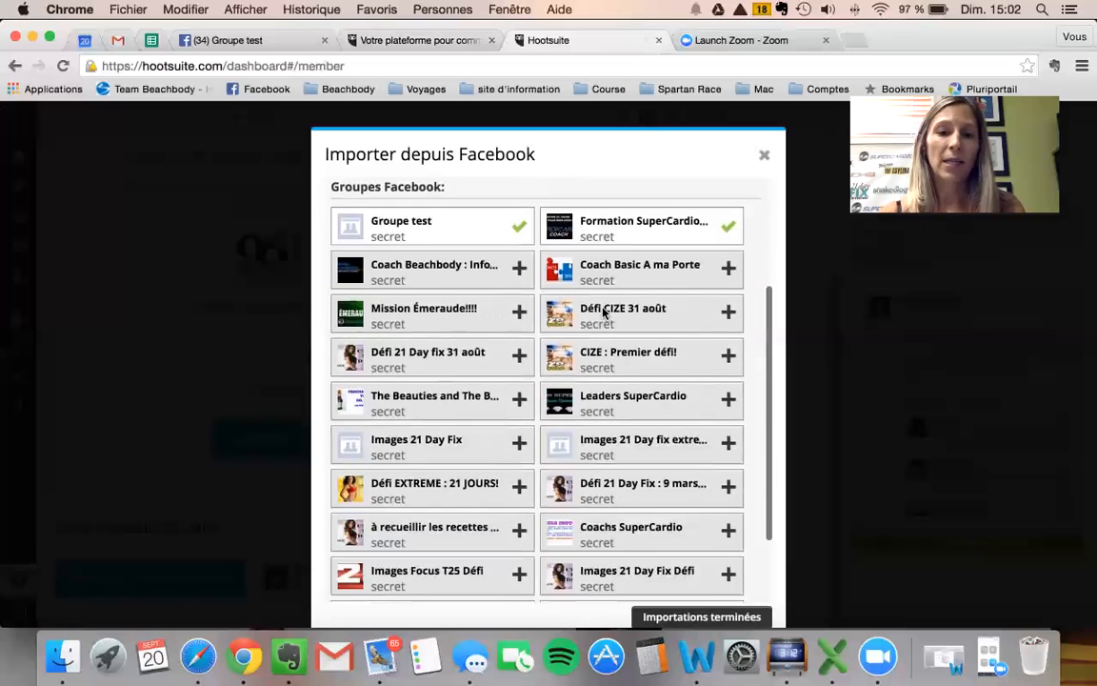
scroll(603, 313, "down", 5)
scroll(602, 314, "up", 10)
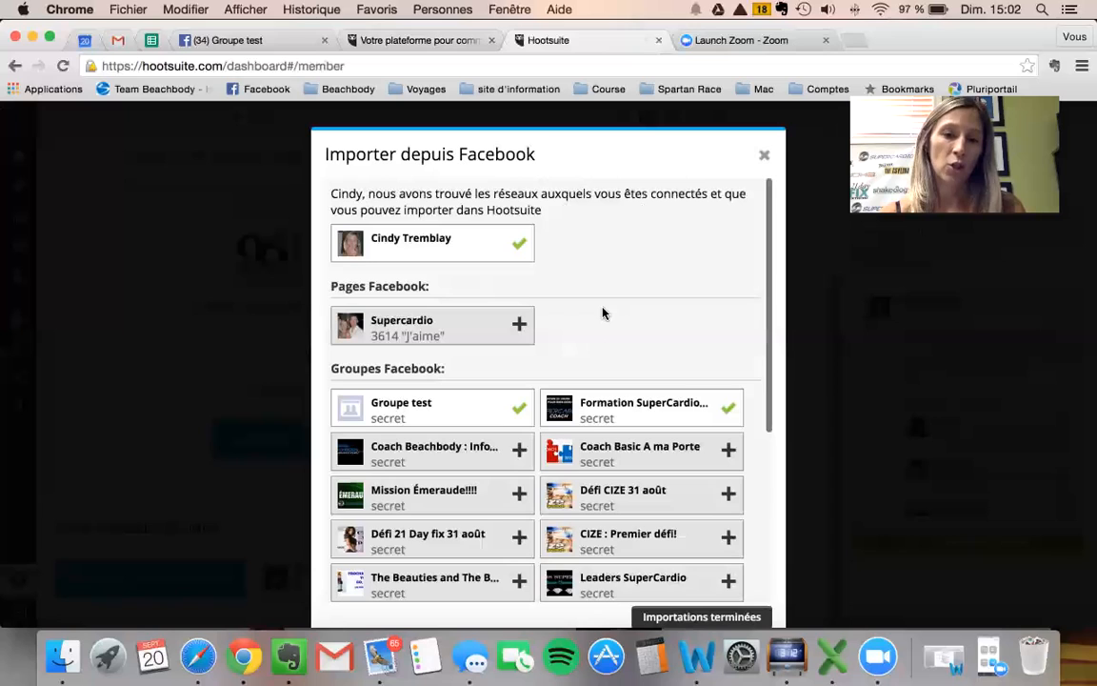
scroll(604, 311, "down", 3)
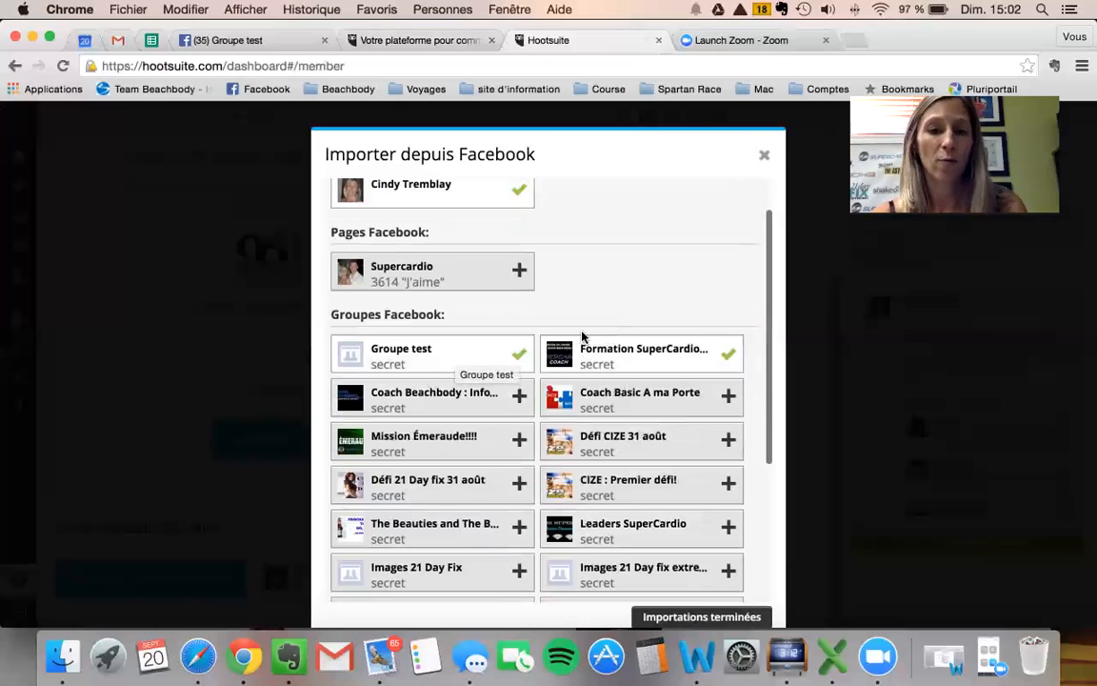
scroll(583, 340, "down", 1)
scroll(582, 340, "down", 5)
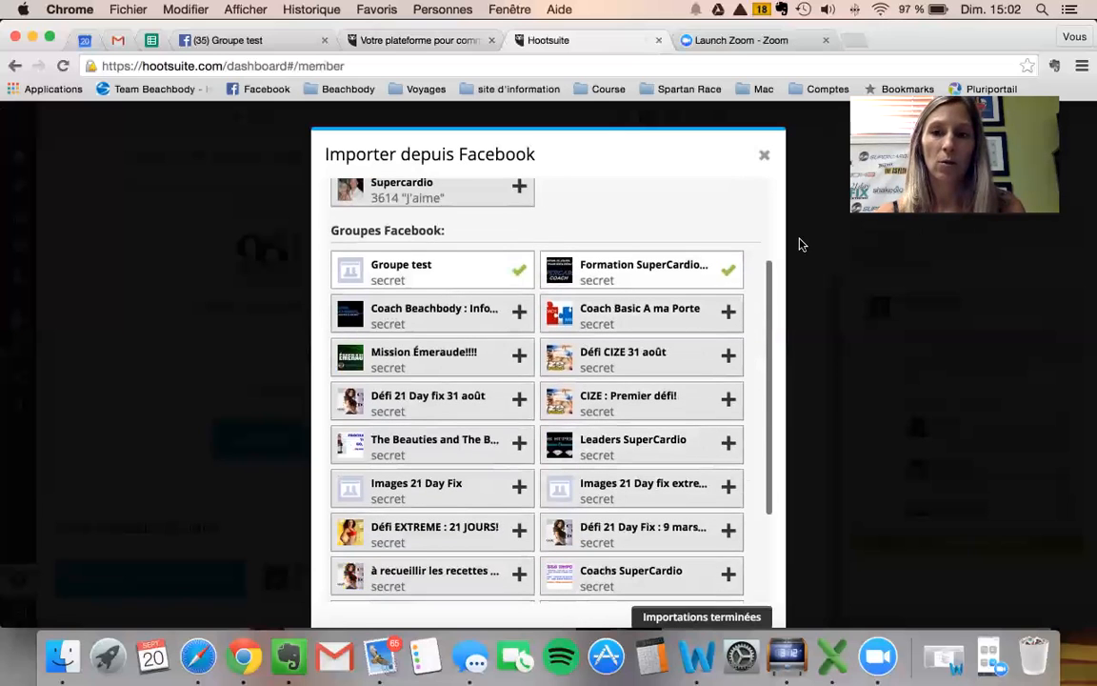
Step: Close the Facebook import and social network dialogs without importing anything, and return to the dashboard's home view
left_click(763, 158)
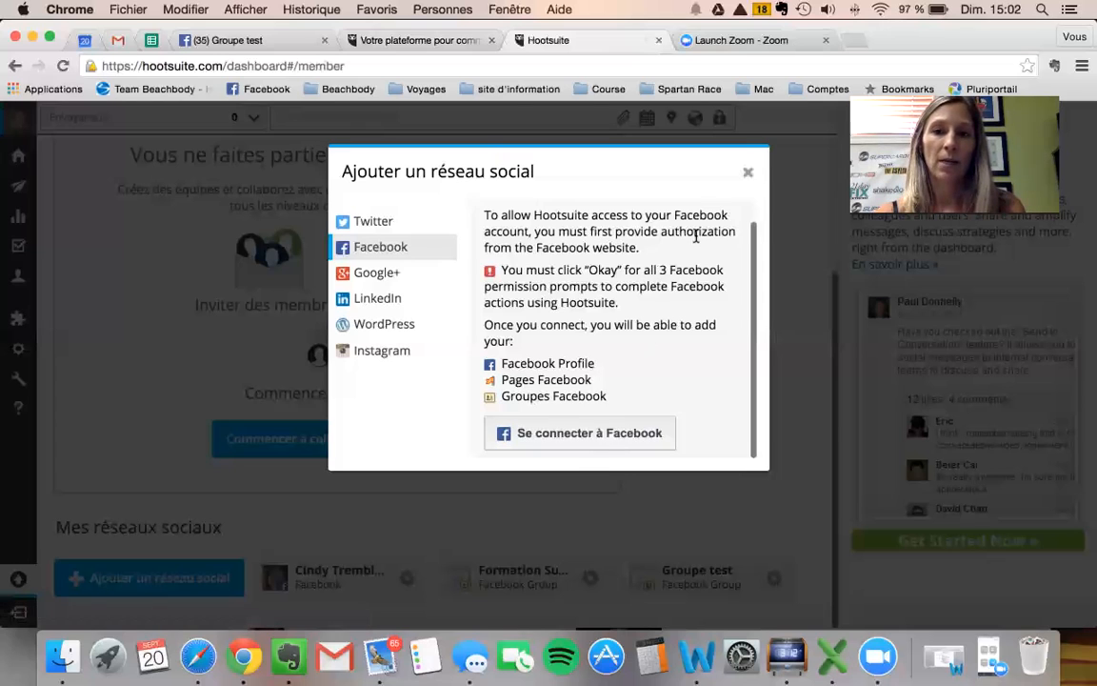
left_click(749, 177)
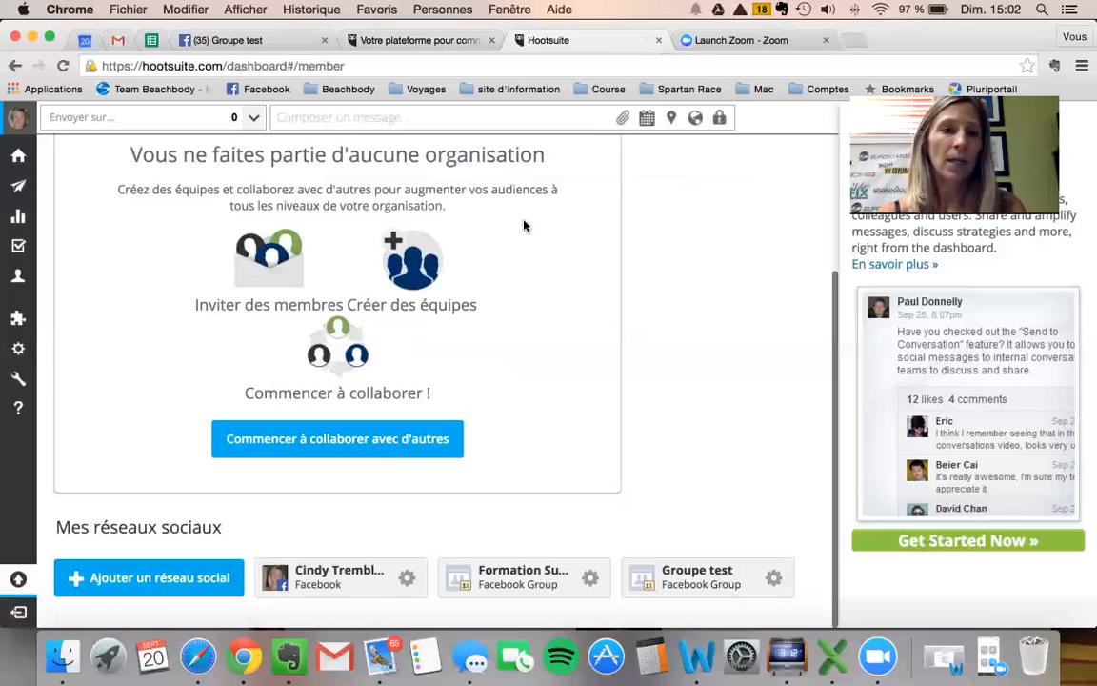
left_click(16, 154)
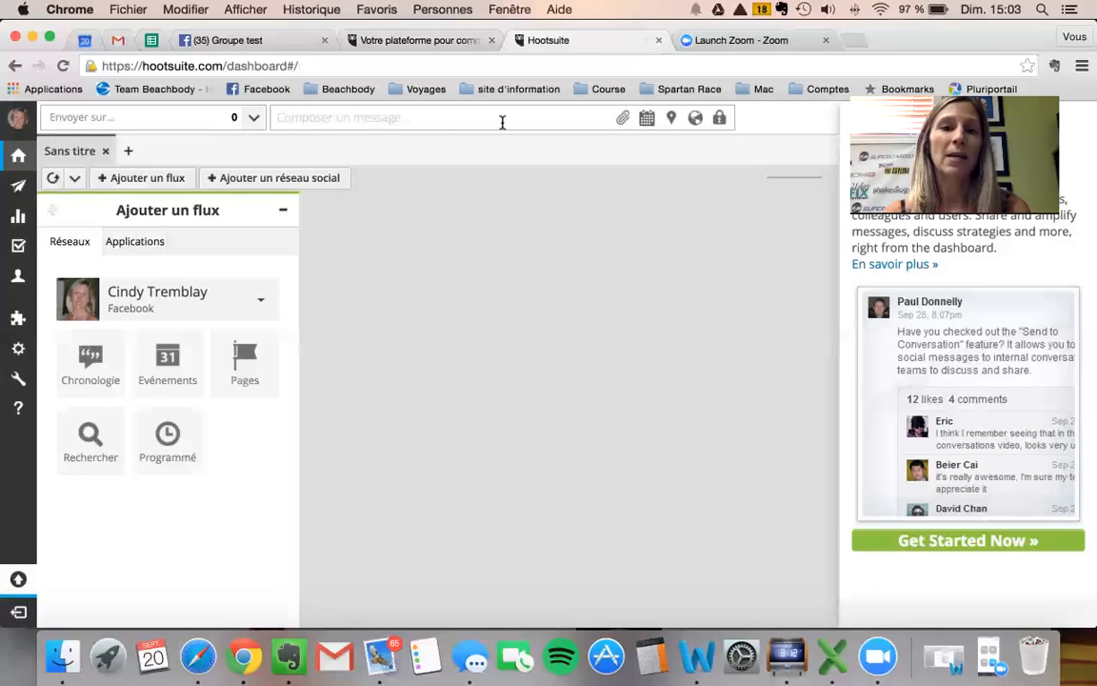
Step: Compose a new message reading "Bonjour tout le monde...."
left_click(424, 119)
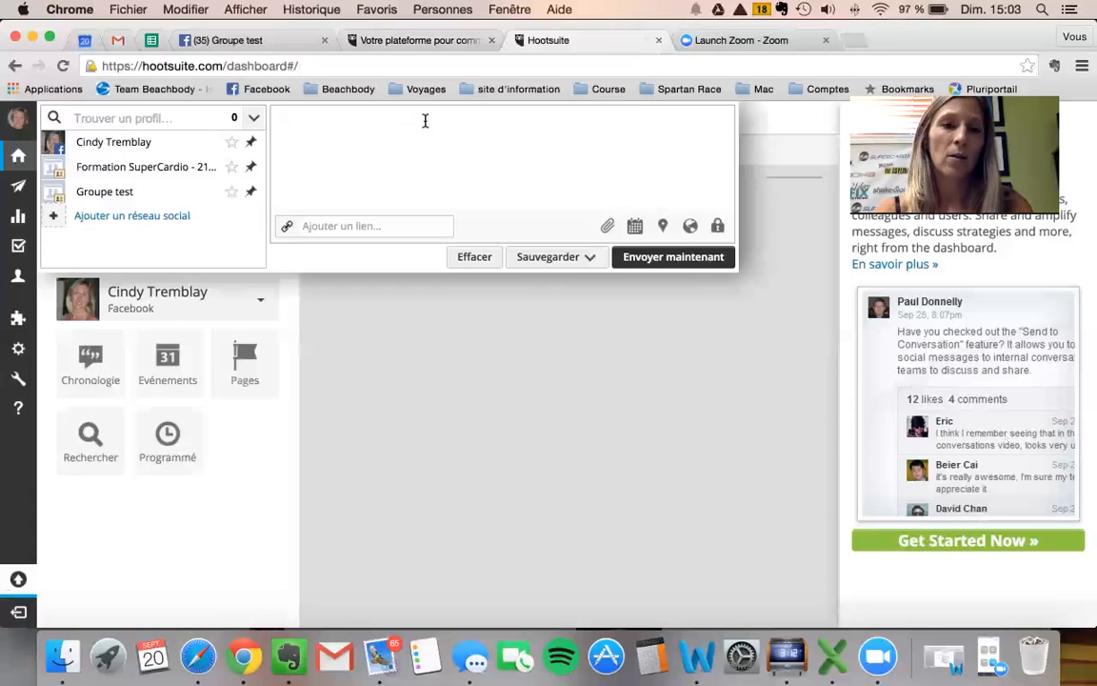
type("Bon")
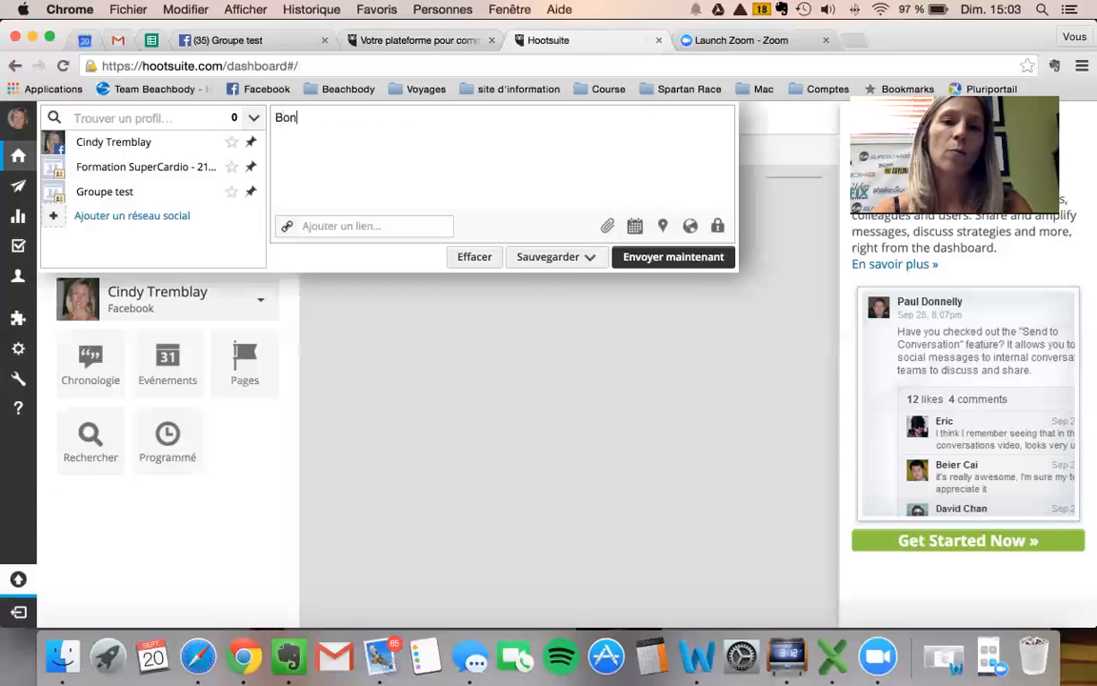
type("jour tout le ")
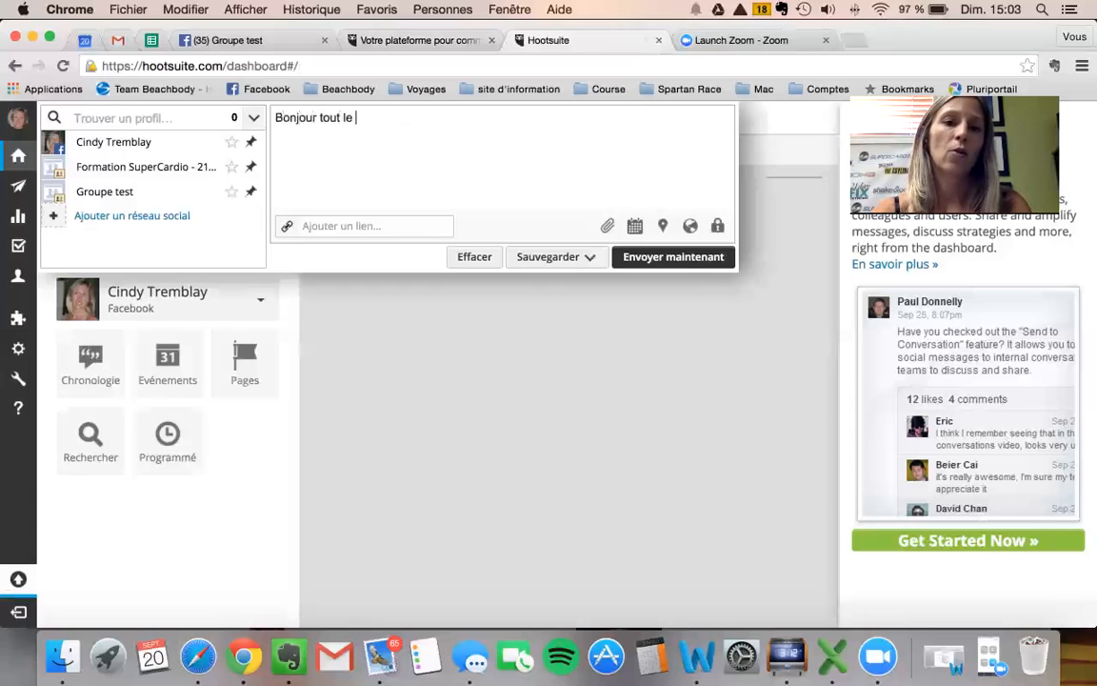
type("monde....")
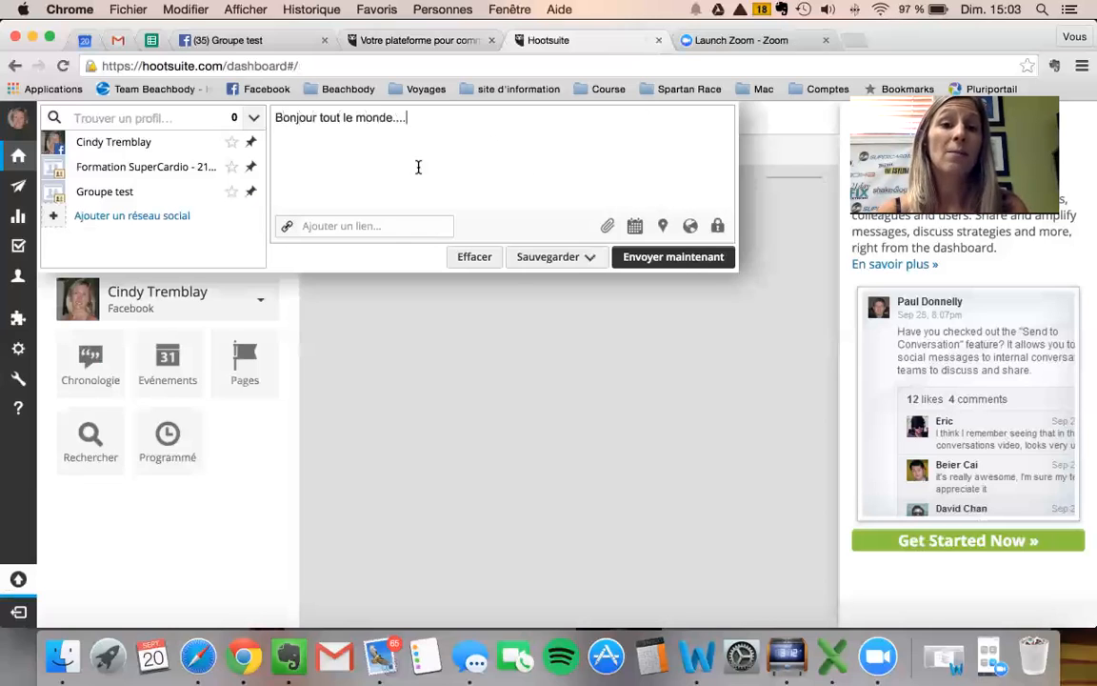
Step: Attach the image IMG_2248.jpg from the IMAGES TEMPORAIRES folder in Google Drive to the message
left_click(607, 227)
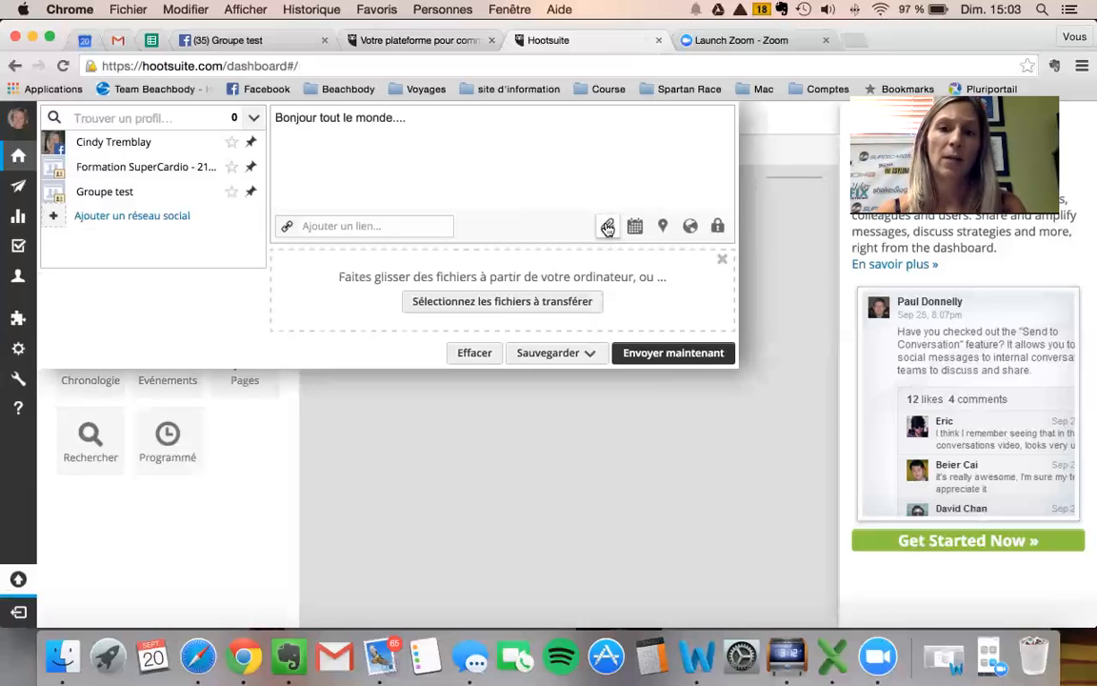
left_click(523, 301)
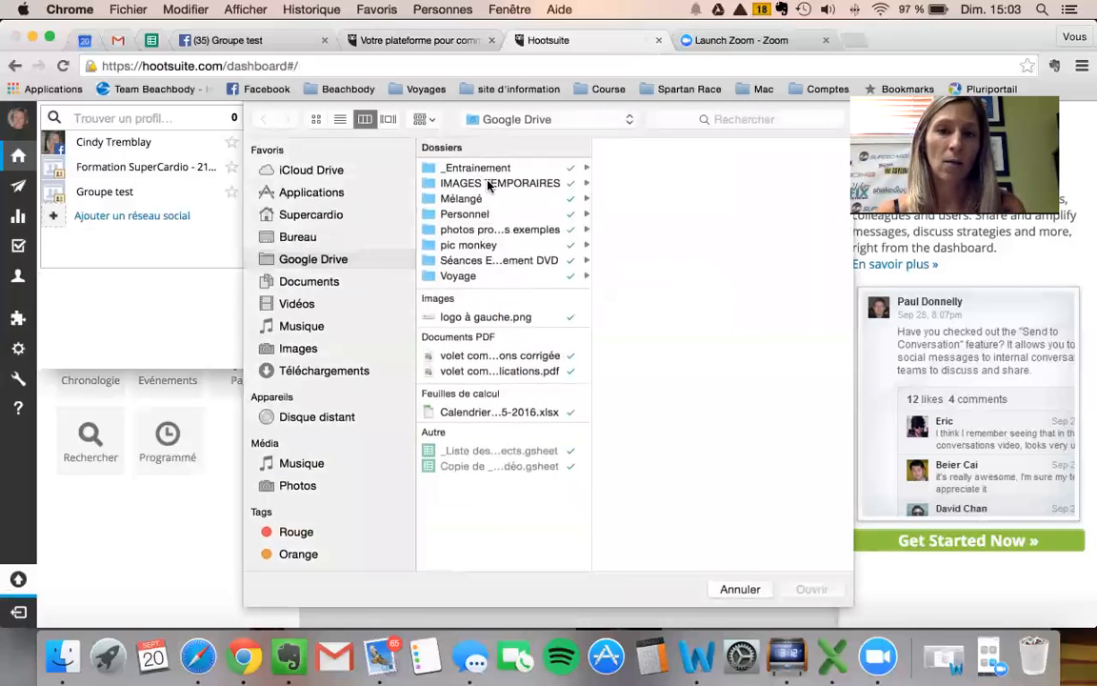
left_click(488, 182)
scroll(638, 317, "down", 3)
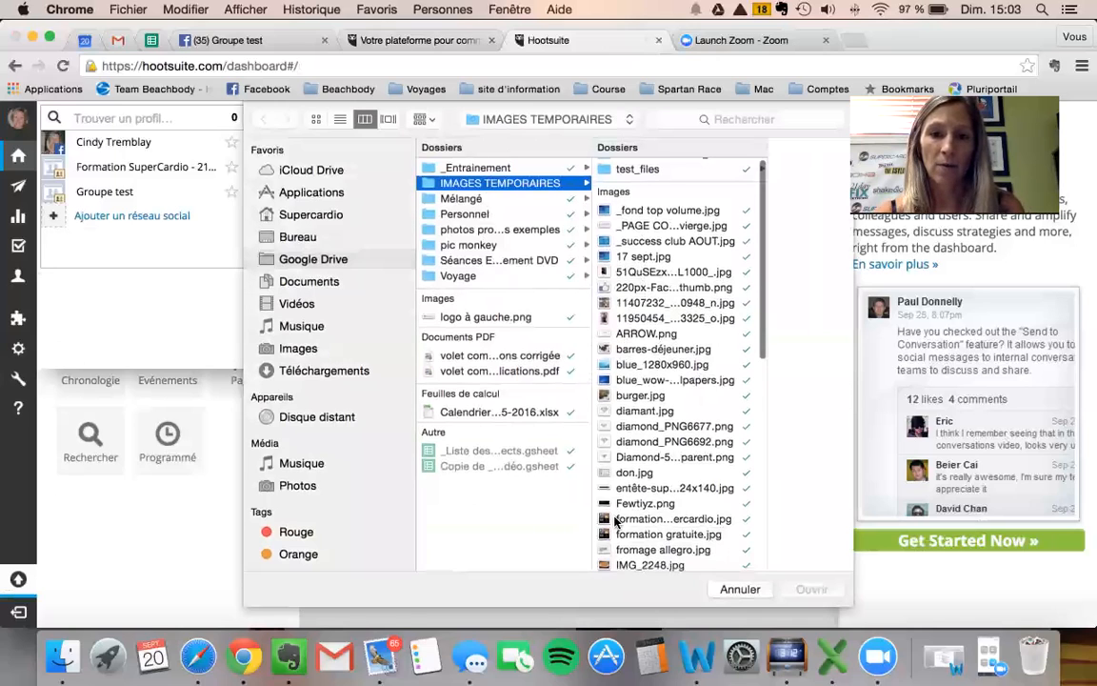
scroll(617, 515, "down", 2)
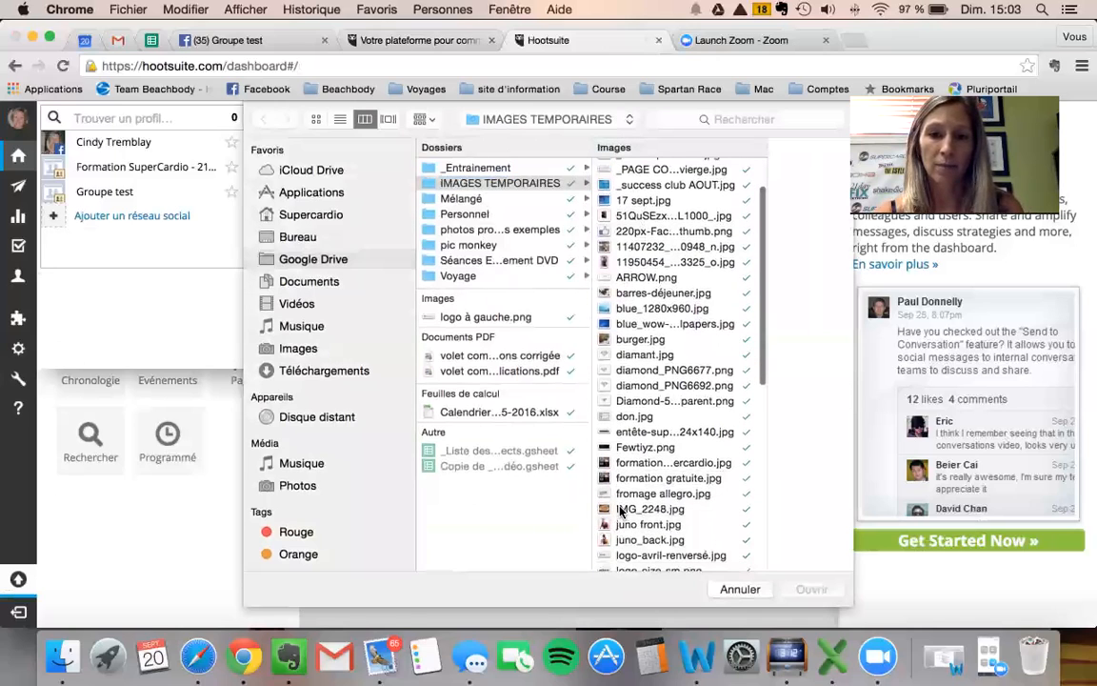
left_click(620, 511)
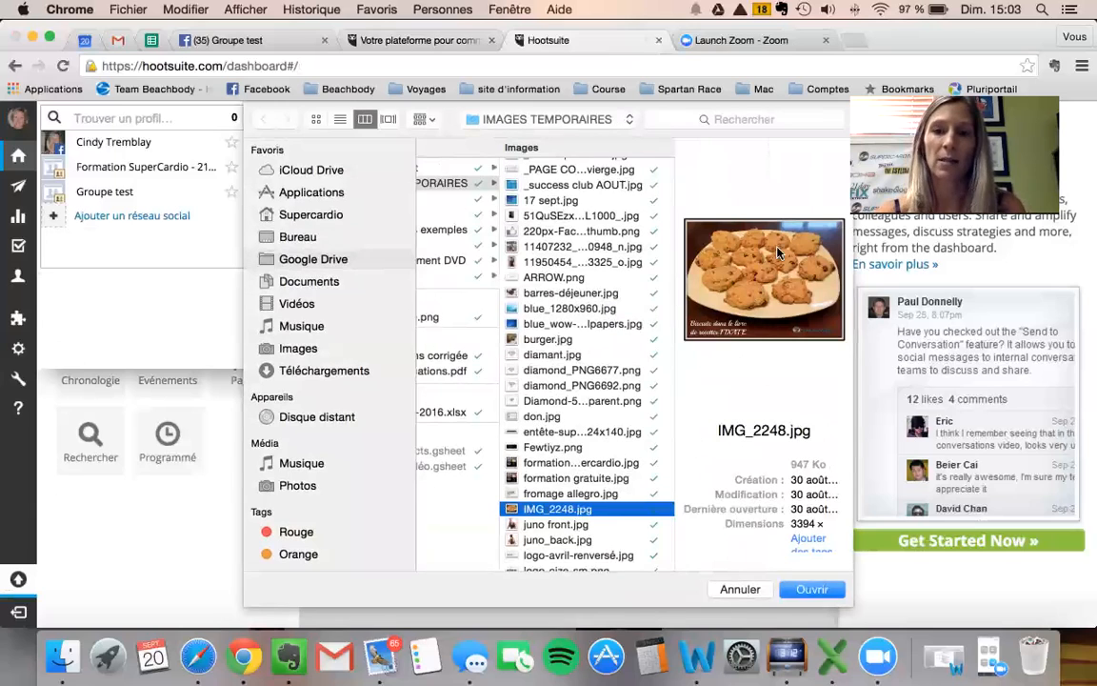
left_click(808, 589)
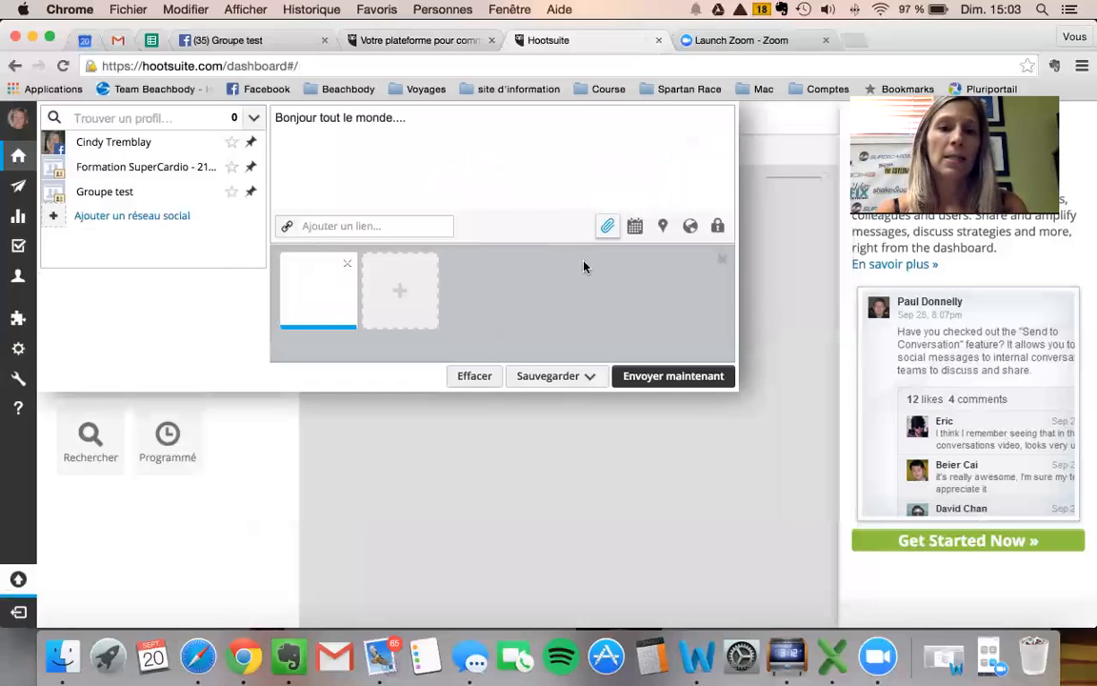
Step: Choose only Groupe test as the message's destination and pin it so it is always selected
left_click(658, 379)
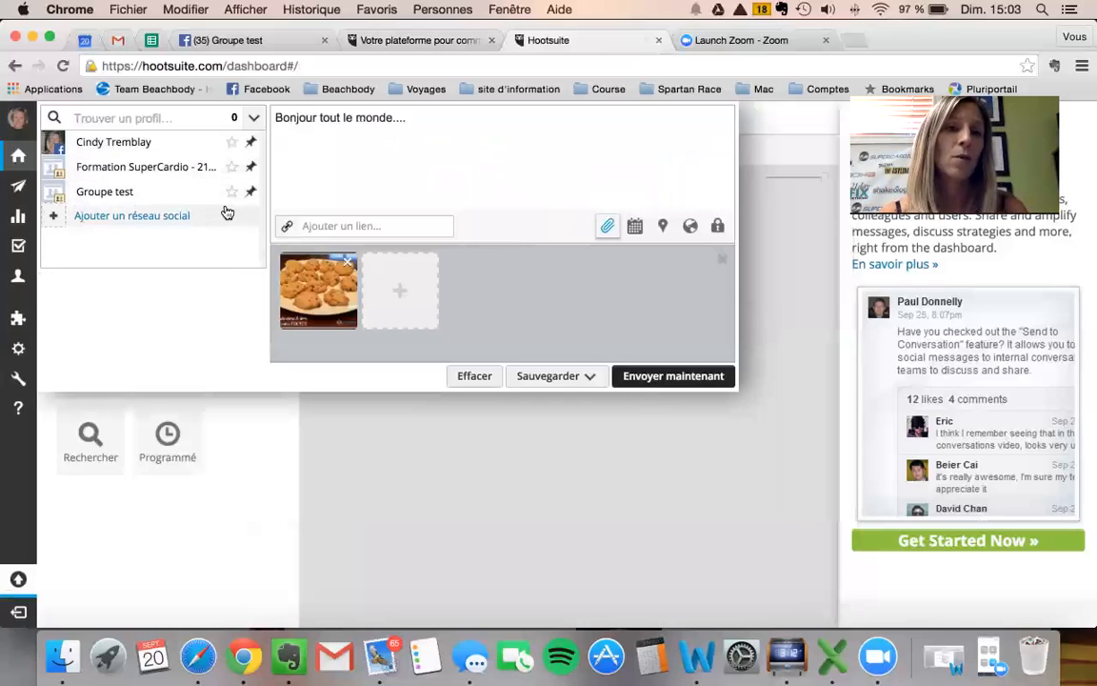
left_click(164, 190)
left_click(168, 171)
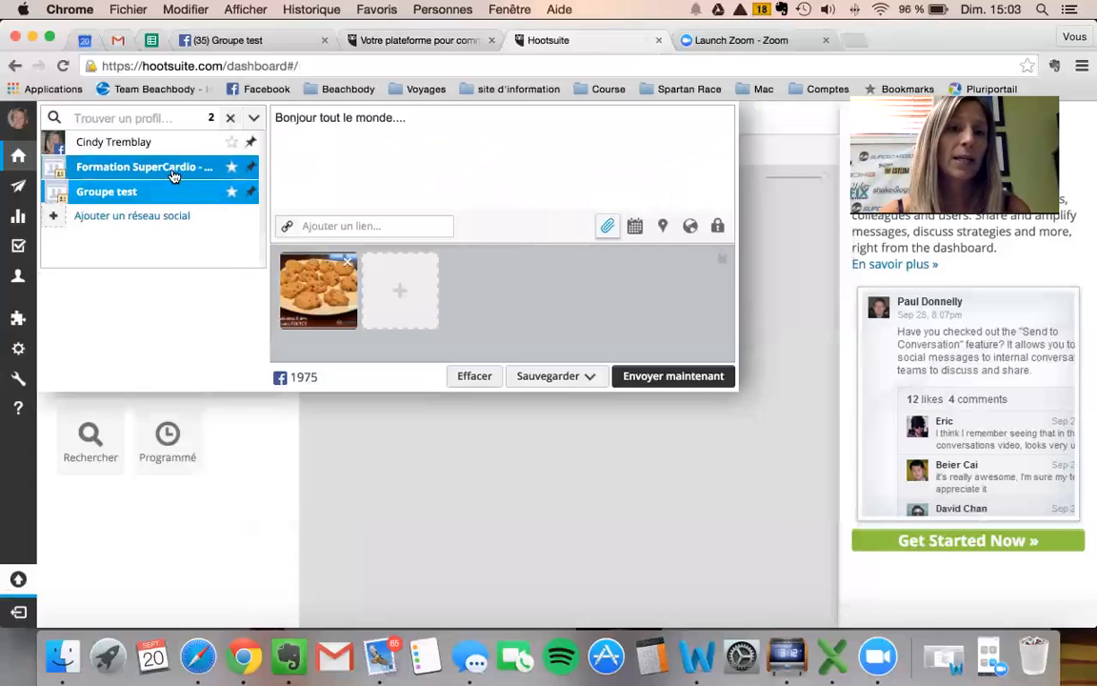
left_click(176, 167)
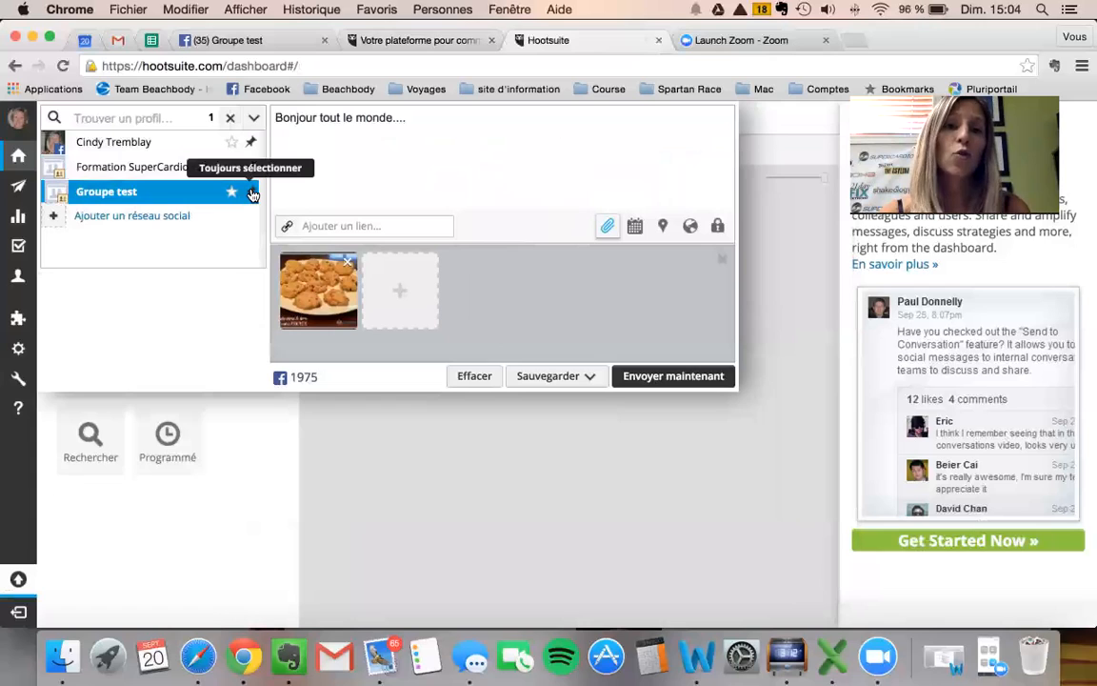
left_click(252, 194)
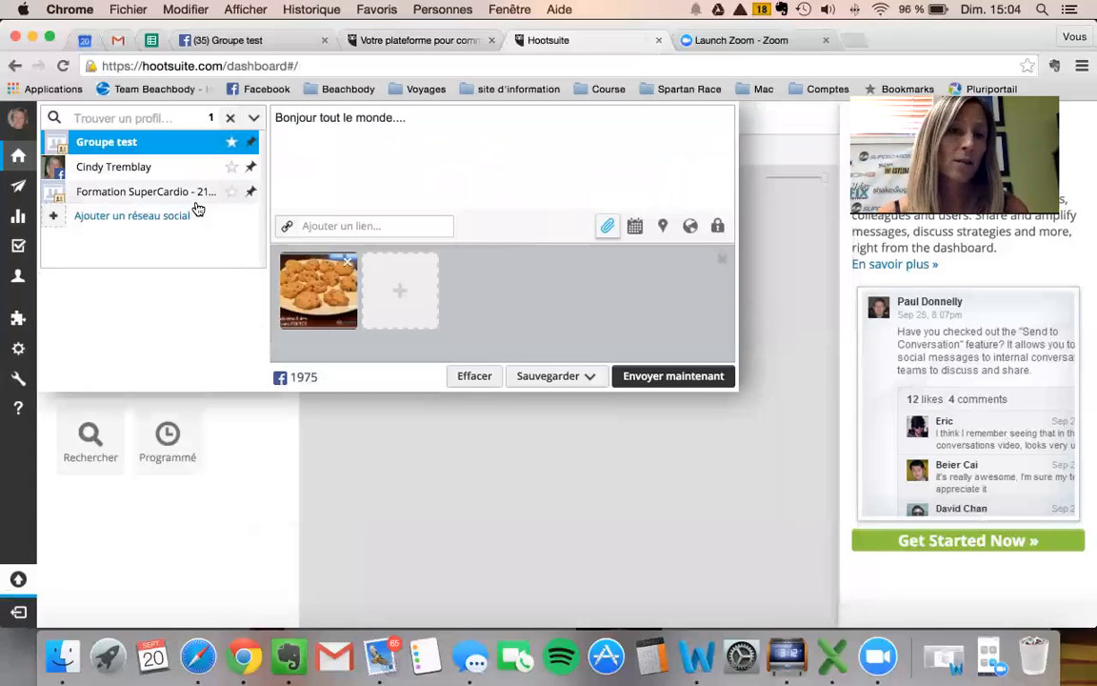
Step: Send the message immediately and switch to the Groupe test page on Facebook
left_click(640, 381)
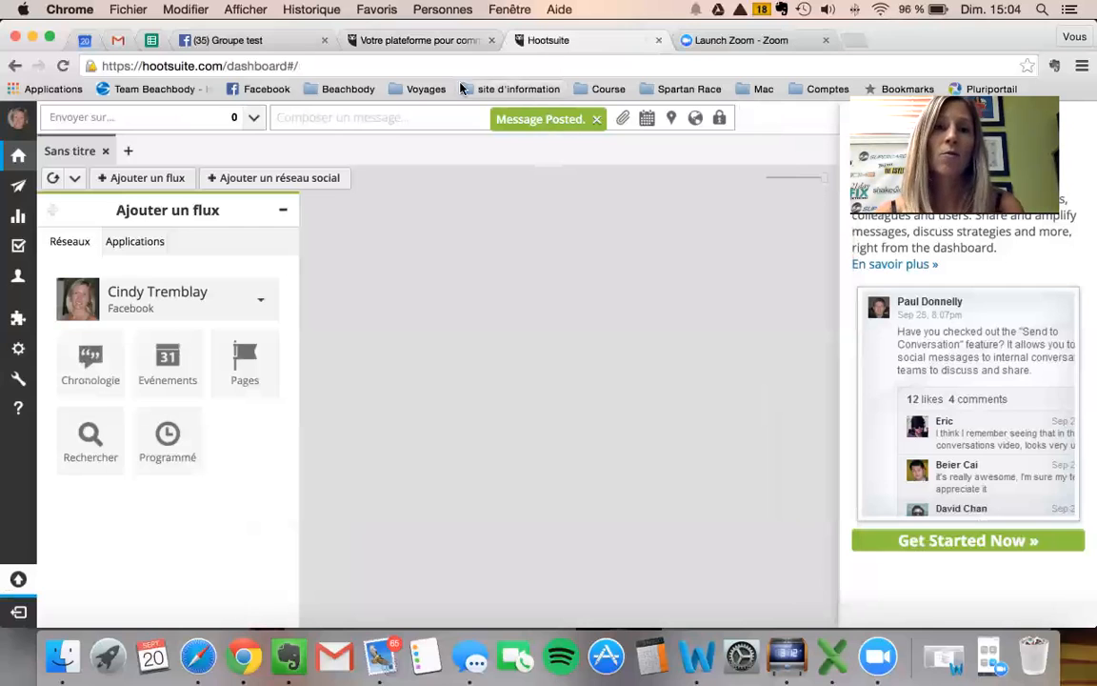
left_click(273, 41)
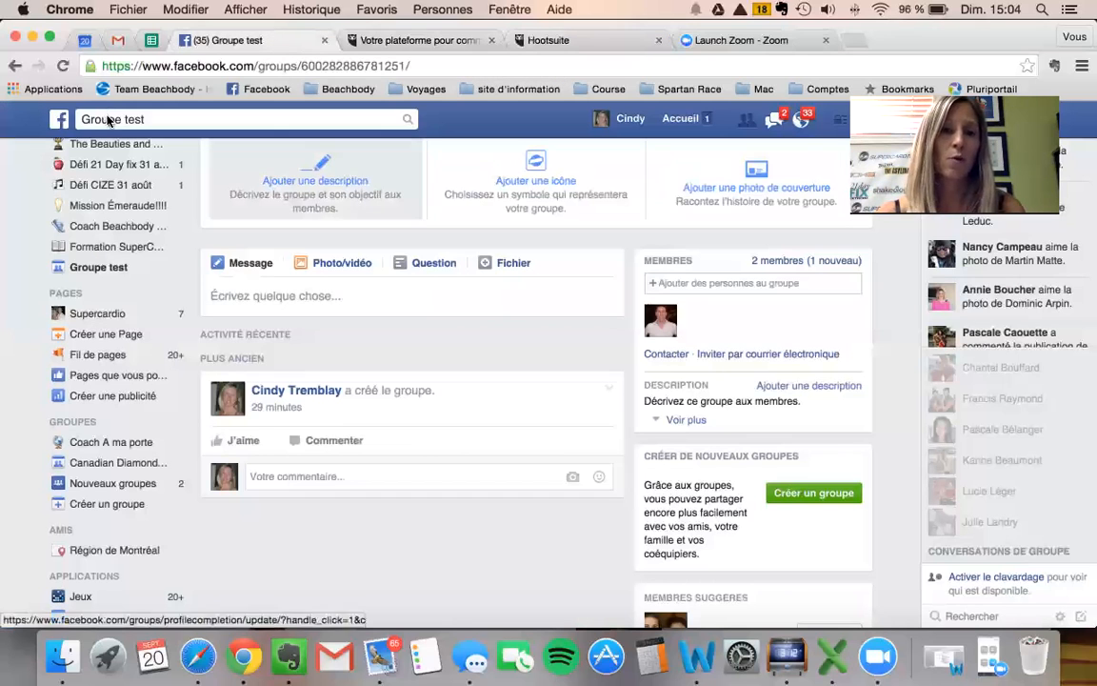
Step: Reload the Groupe test page and check the newly published post with its image in the recent activity
left_click(61, 65)
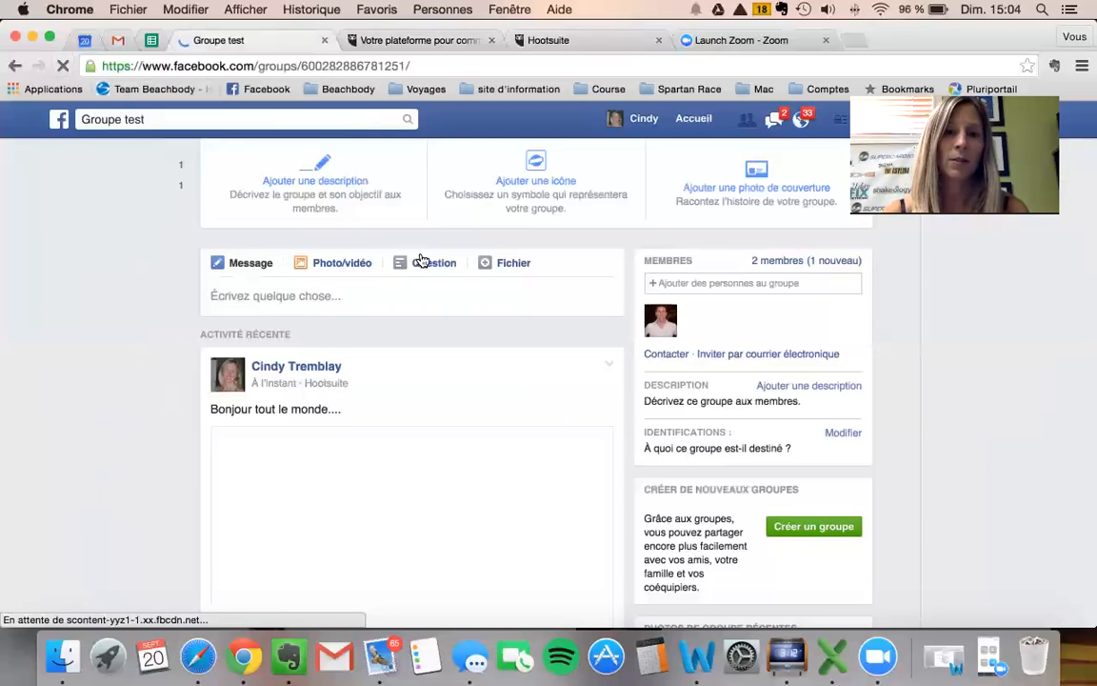
scroll(434, 313, "down", 4)
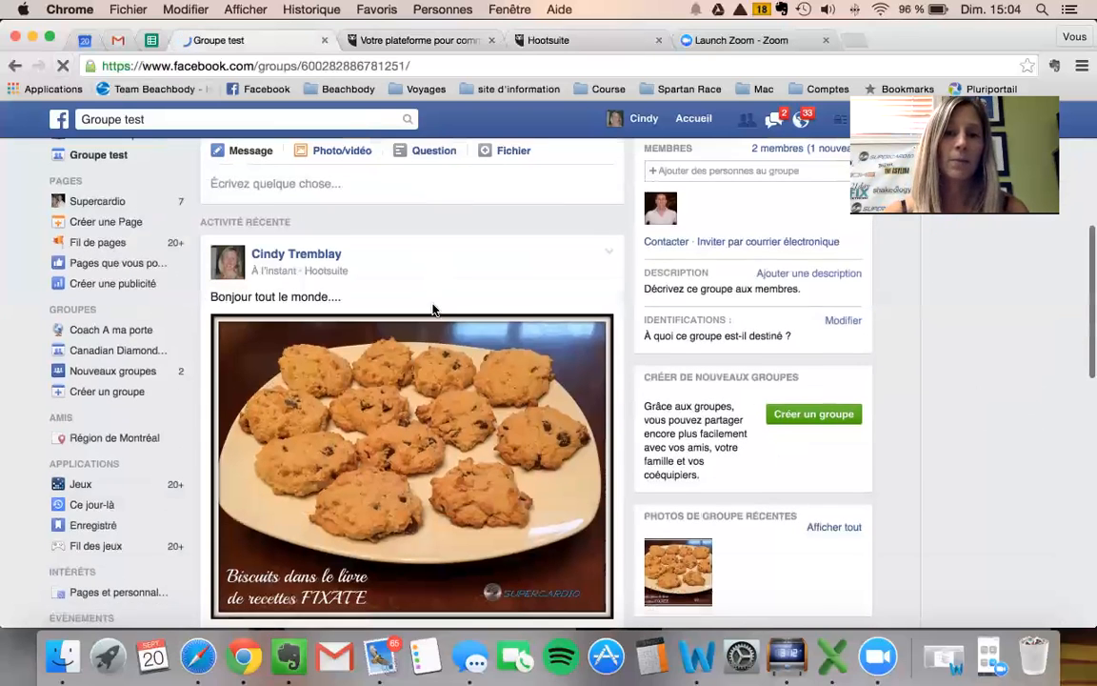
scroll(435, 312, "down", 1)
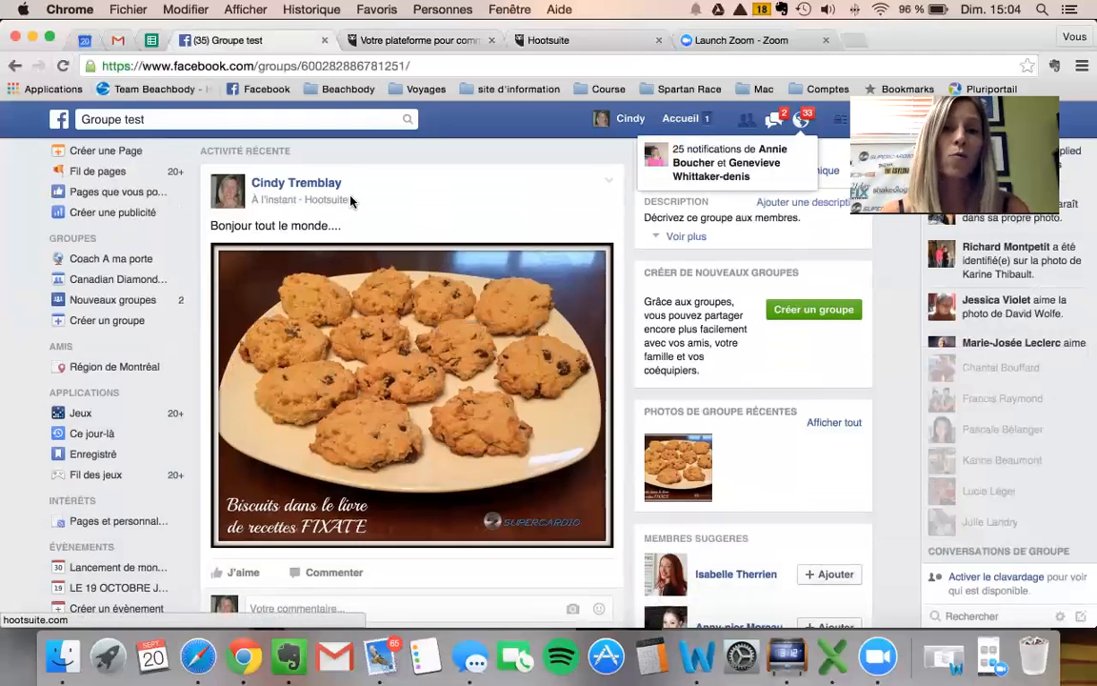
scroll(456, 210, "down", 1)
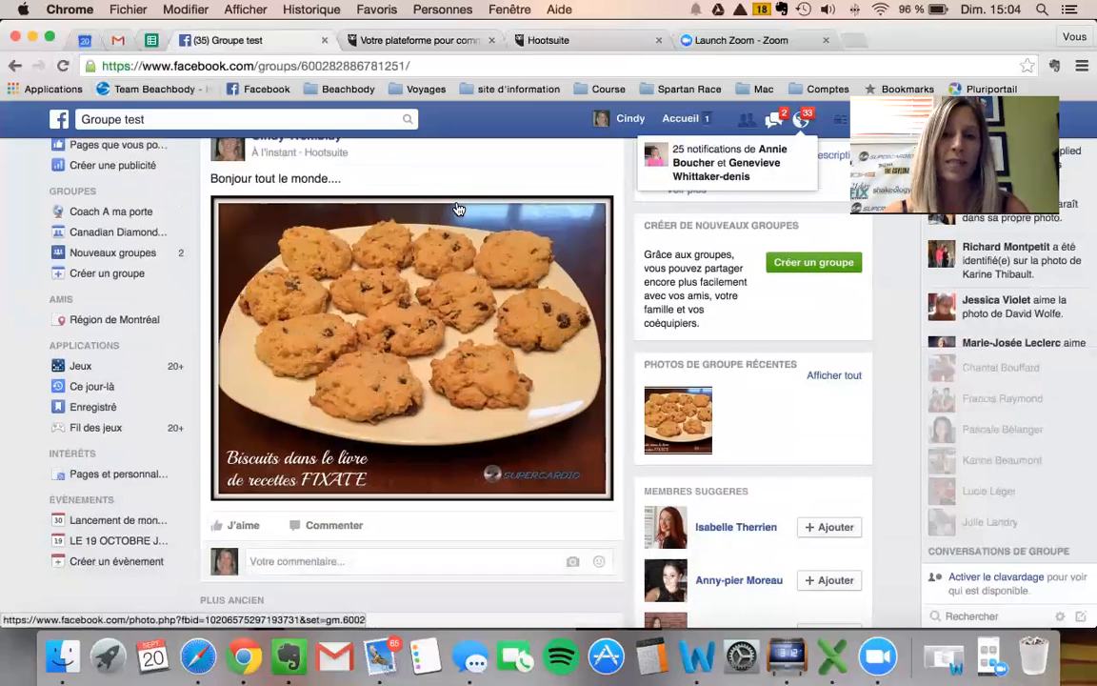
scroll(456, 209, "up", 2)
scroll(456, 210, "up", 2)
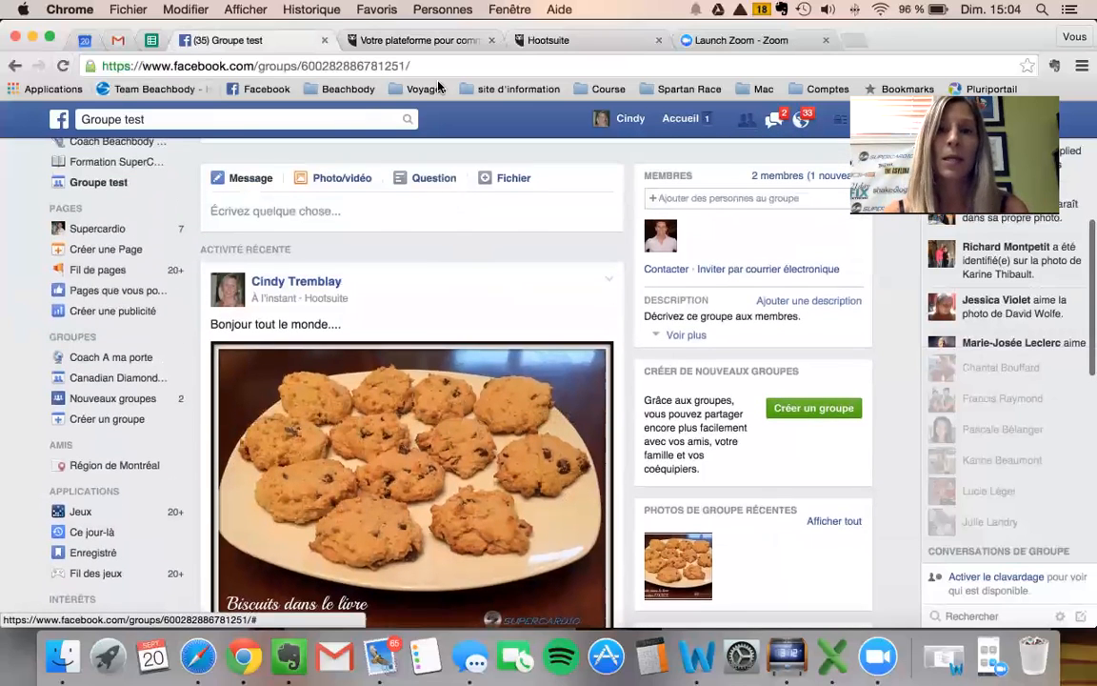
Step: Switch to Hootsuite and compose a new message reading "jfdkl;jospfjesadl"
left_click(534, 40)
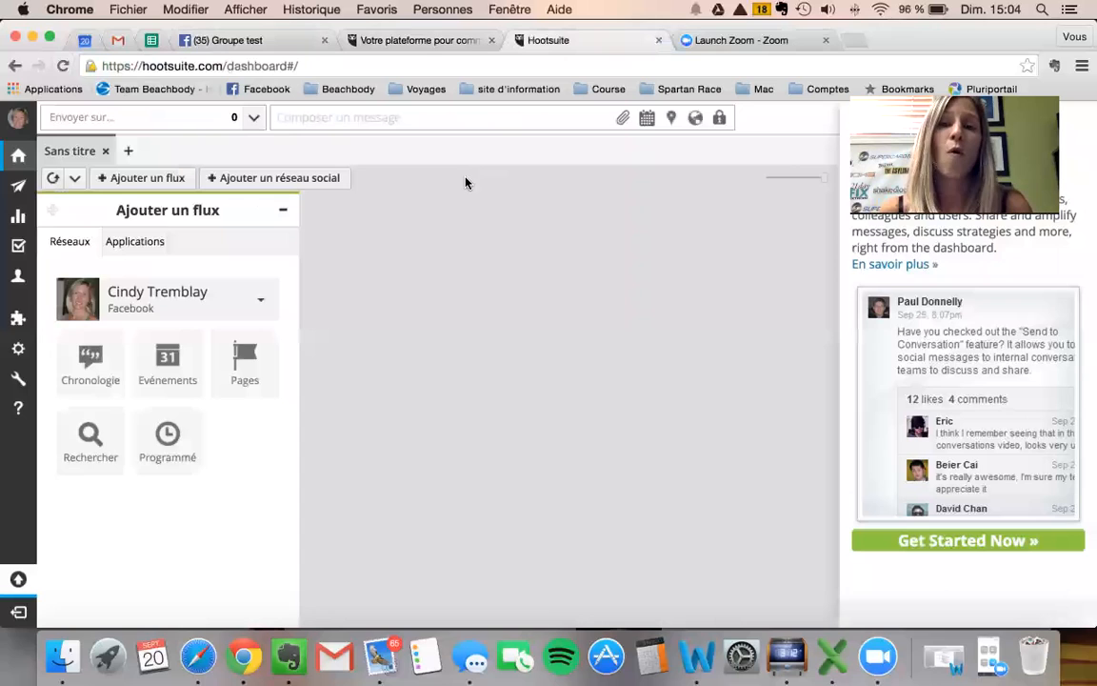
left_click(359, 115)
type("jfdkl;jospfjesadl")
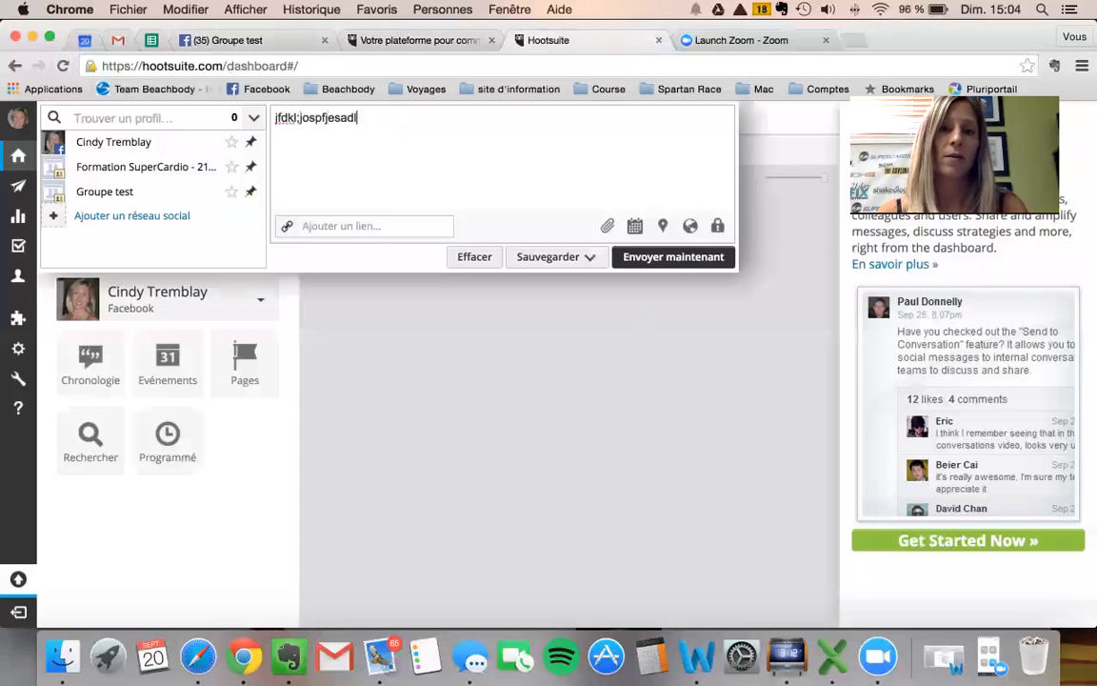
Step: Attach the image 220px-Facebook_like_thumb.png from the IMAGES TEMPORAIRES folder to the message
left_click(607, 226)
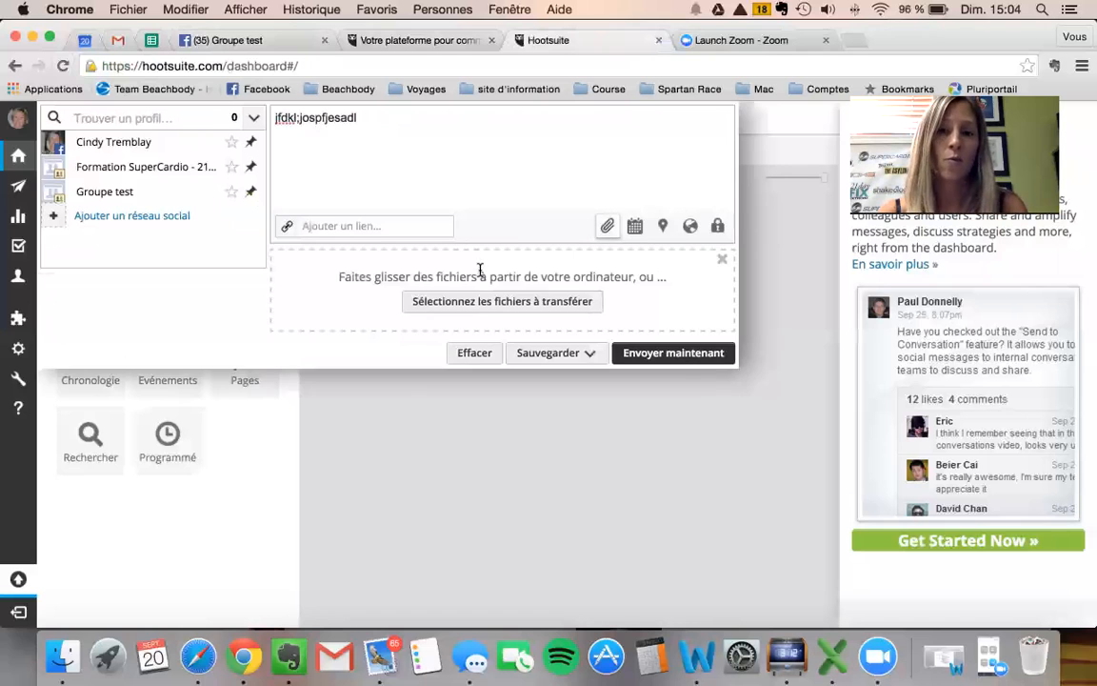
left_click(475, 303)
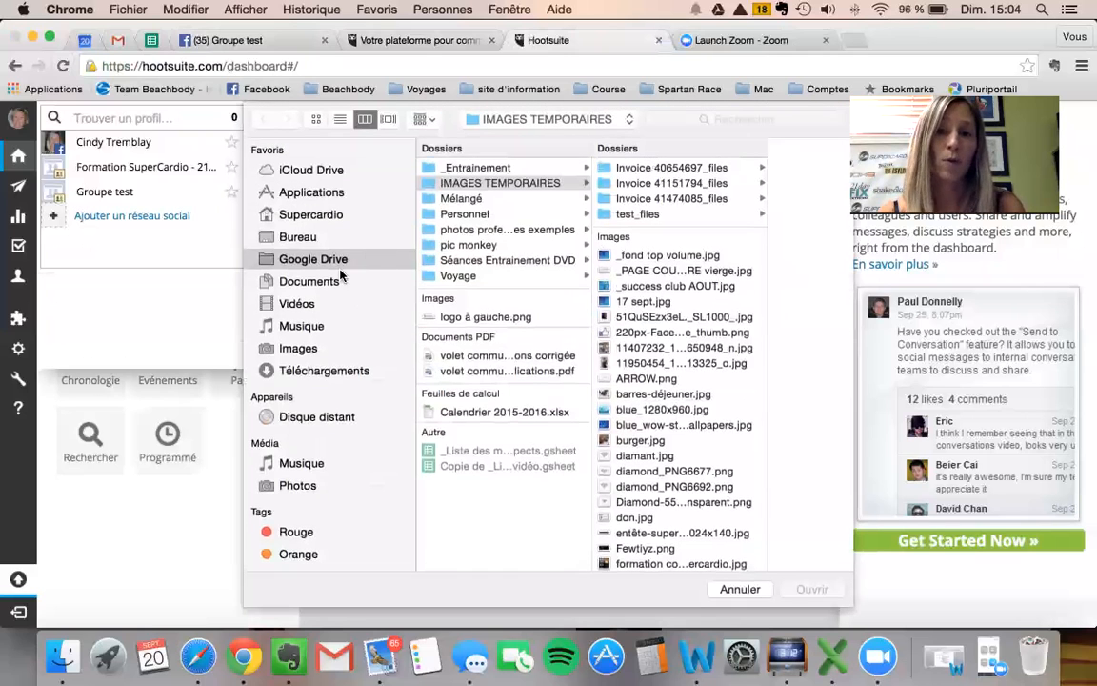
left_click(657, 332)
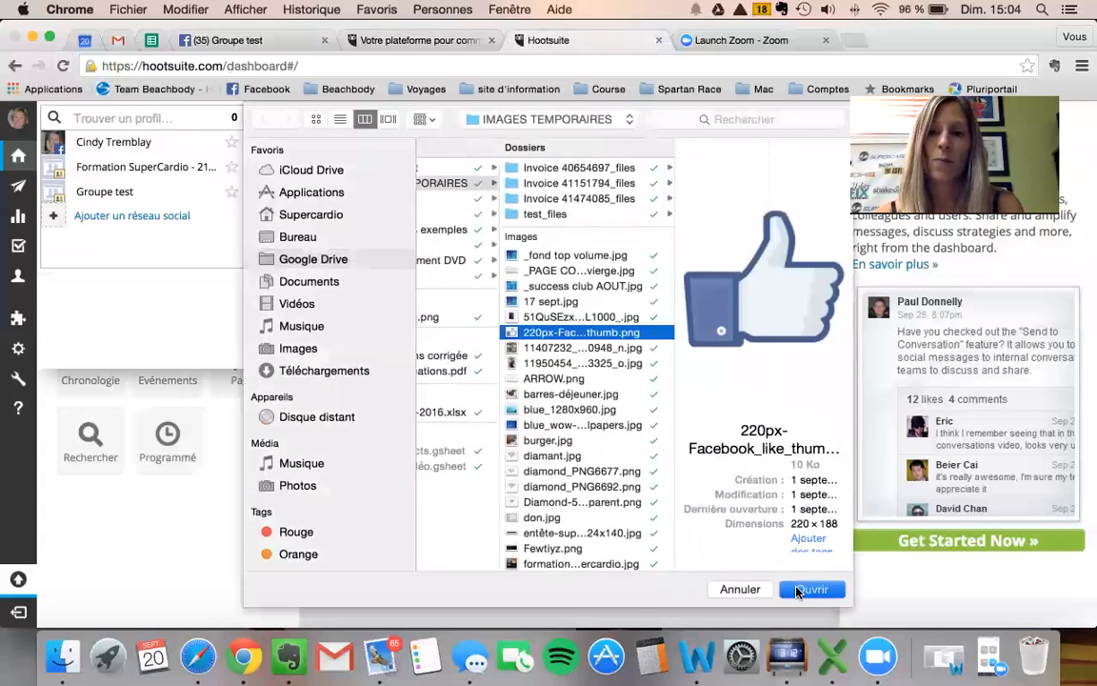
left_click(812, 589)
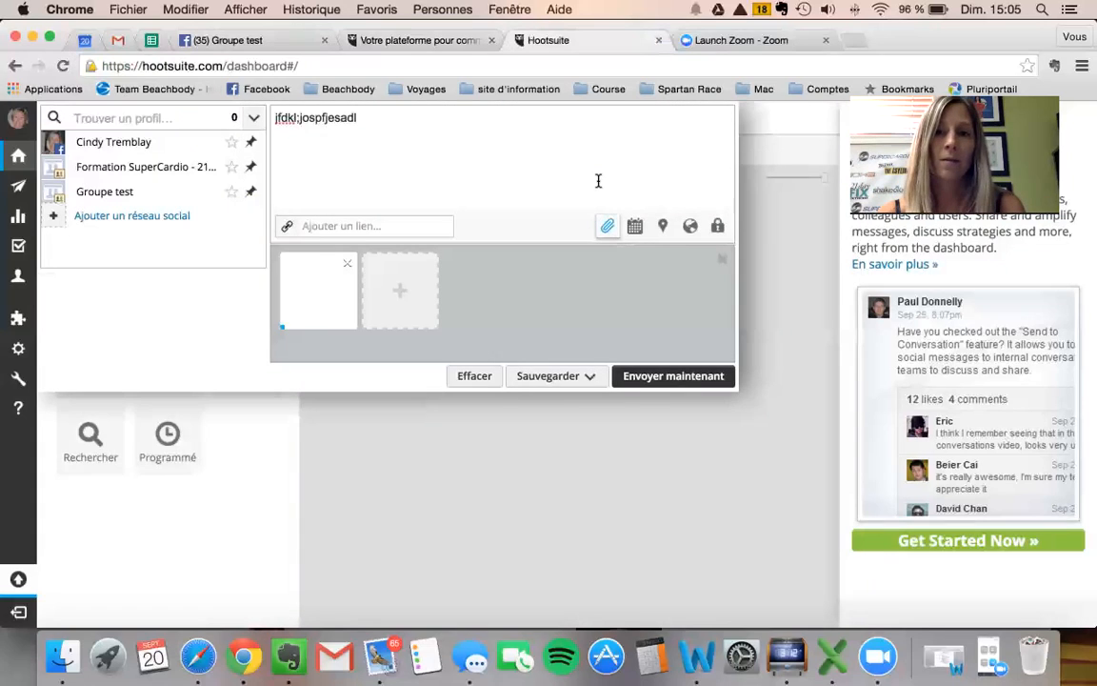
Step: Schedule the image message to Groupe test for 2015-09-21 at 3:15 PM
left_click(634, 229)
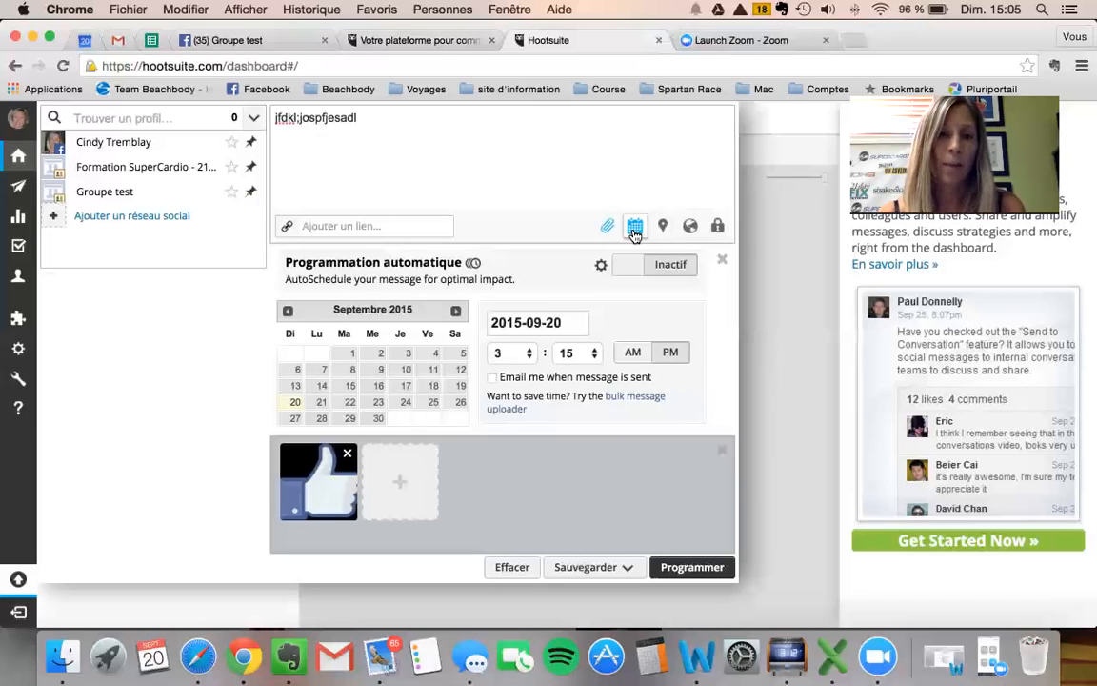
left_click(319, 402)
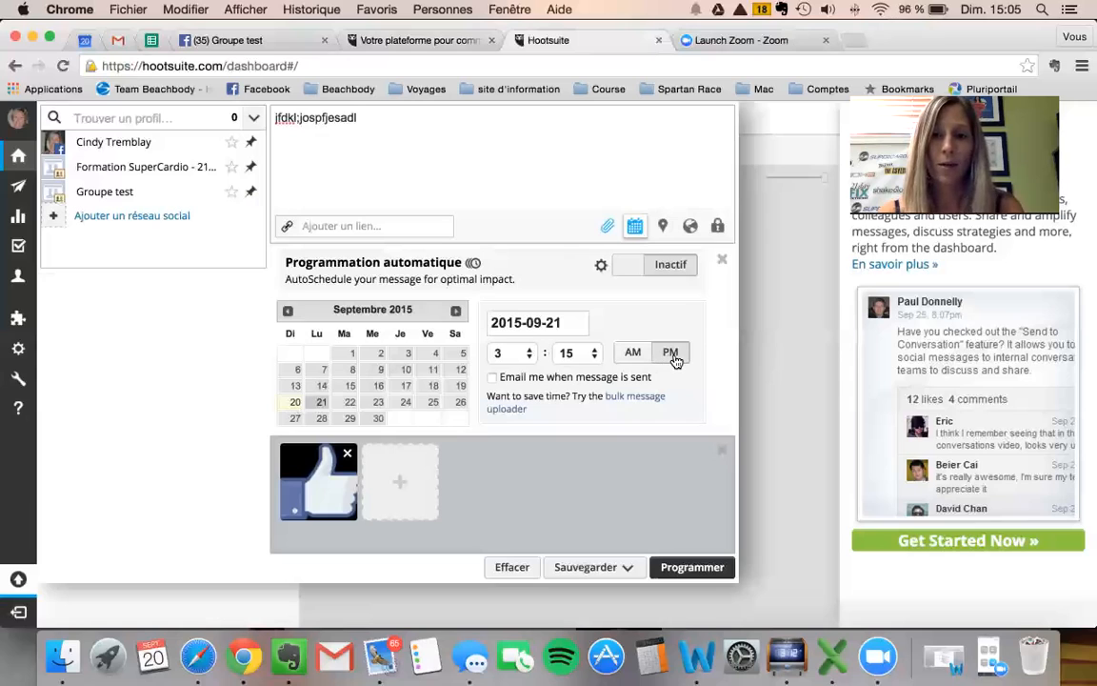
left_click(120, 192)
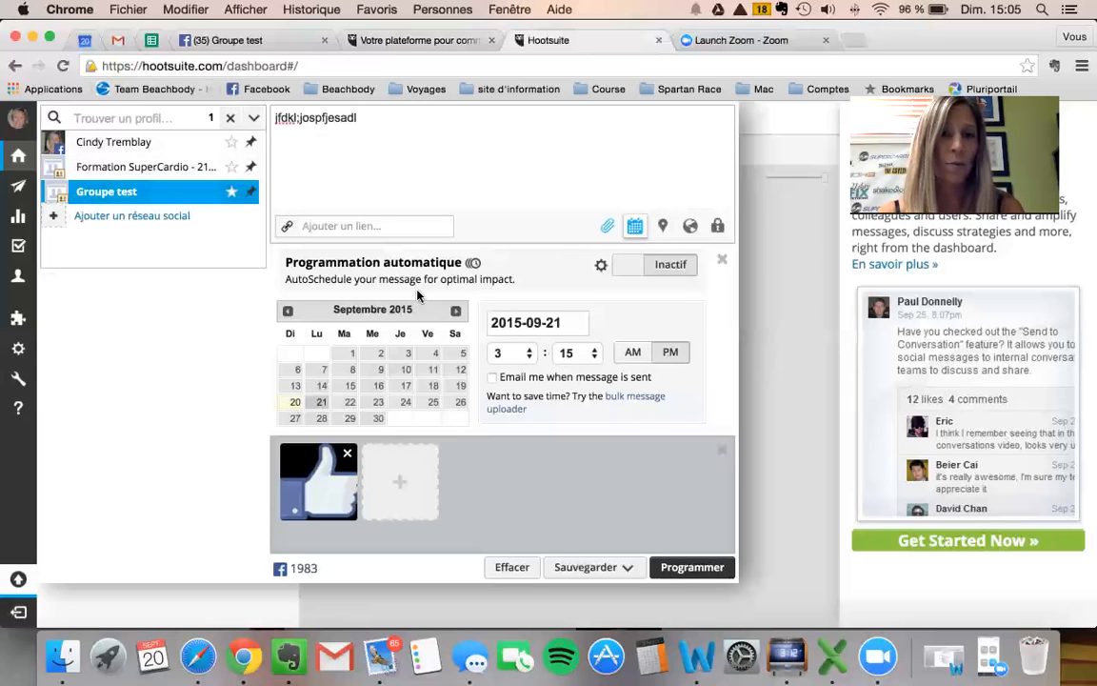
left_click(687, 568)
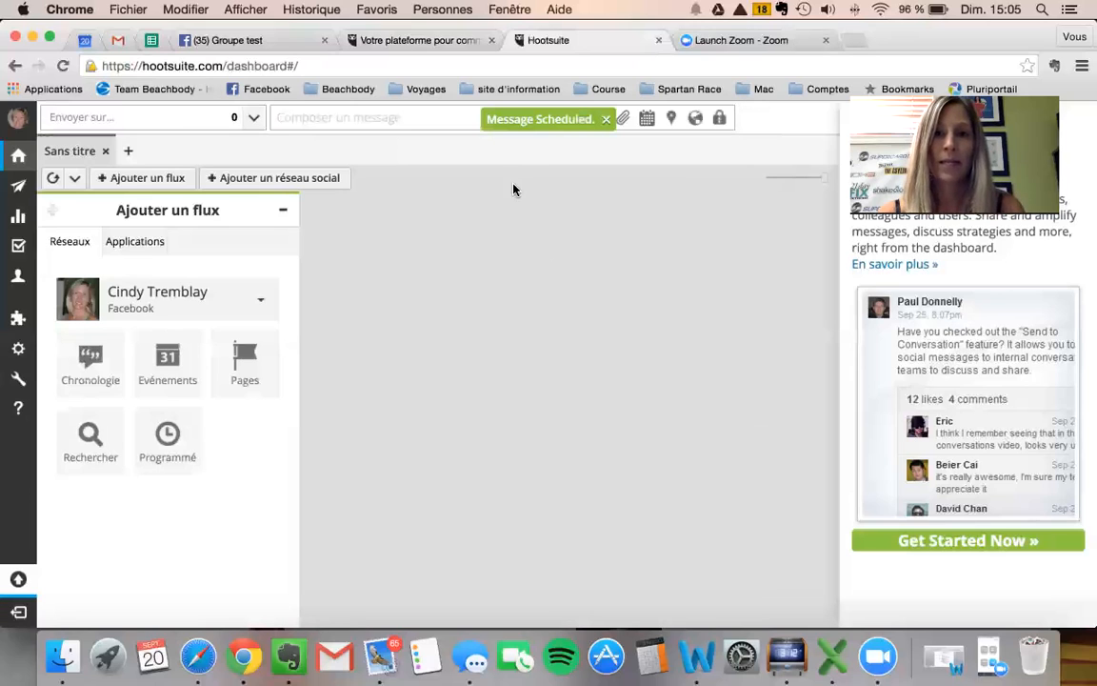
Step: Compose another message reading "fkldjfepfiu"
left_click(386, 114)
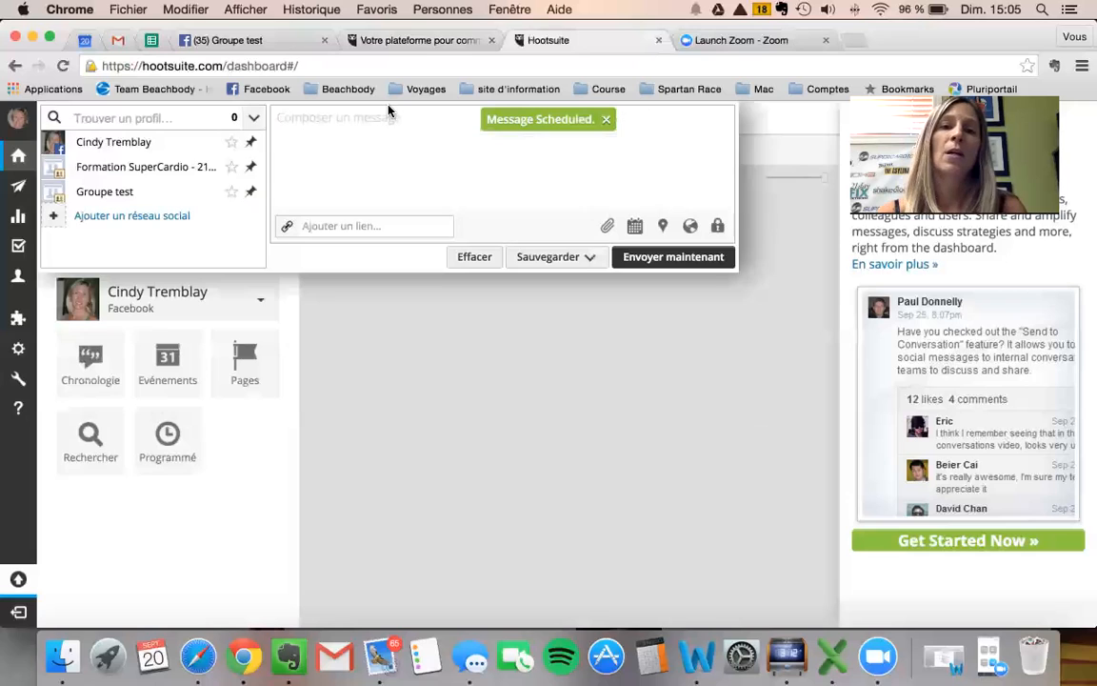
left_click(373, 127)
type("fkldjfepfiu")
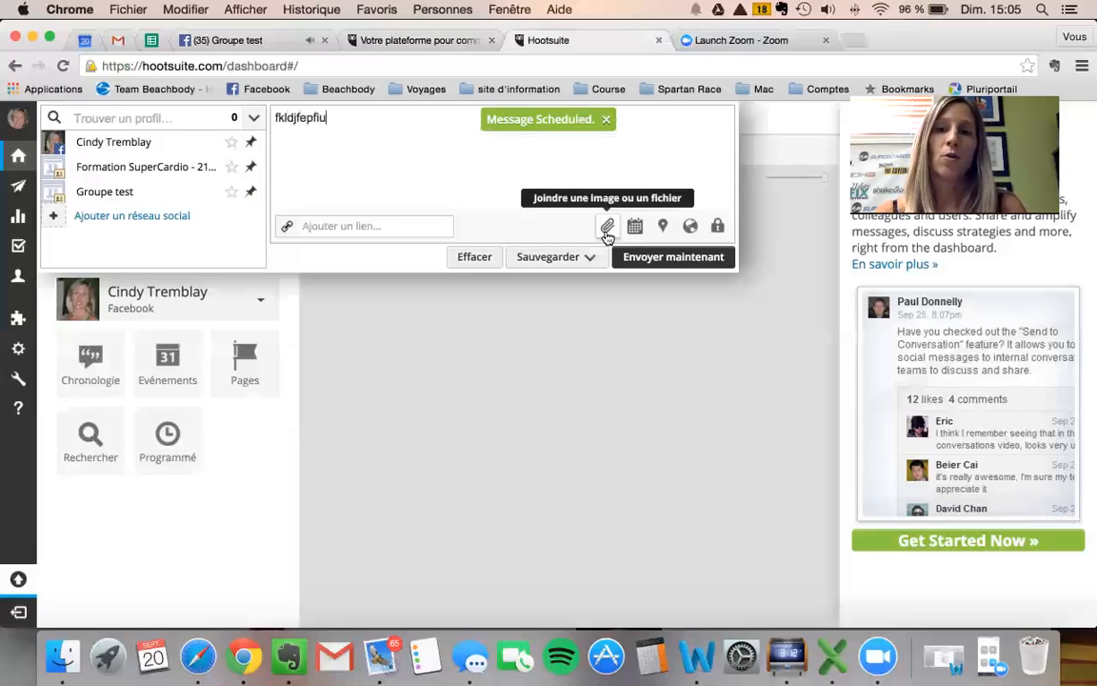
Step: Attach the spreadsheet Calendrier 2015-2016.xlsx from Google Drive to the message
left_click(607, 227)
left_click(539, 310)
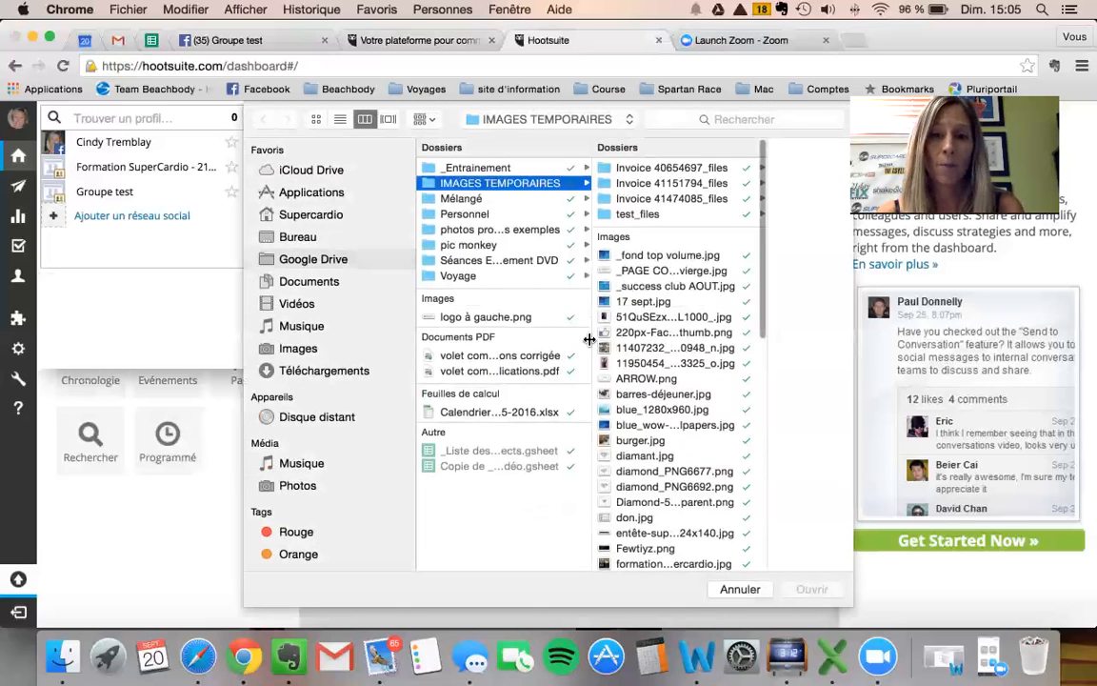
scroll(660, 355, "down", 2)
scroll(660, 355, "up", 1)
scroll(660, 355, "down", 4)
scroll(660, 355, "down", 10)
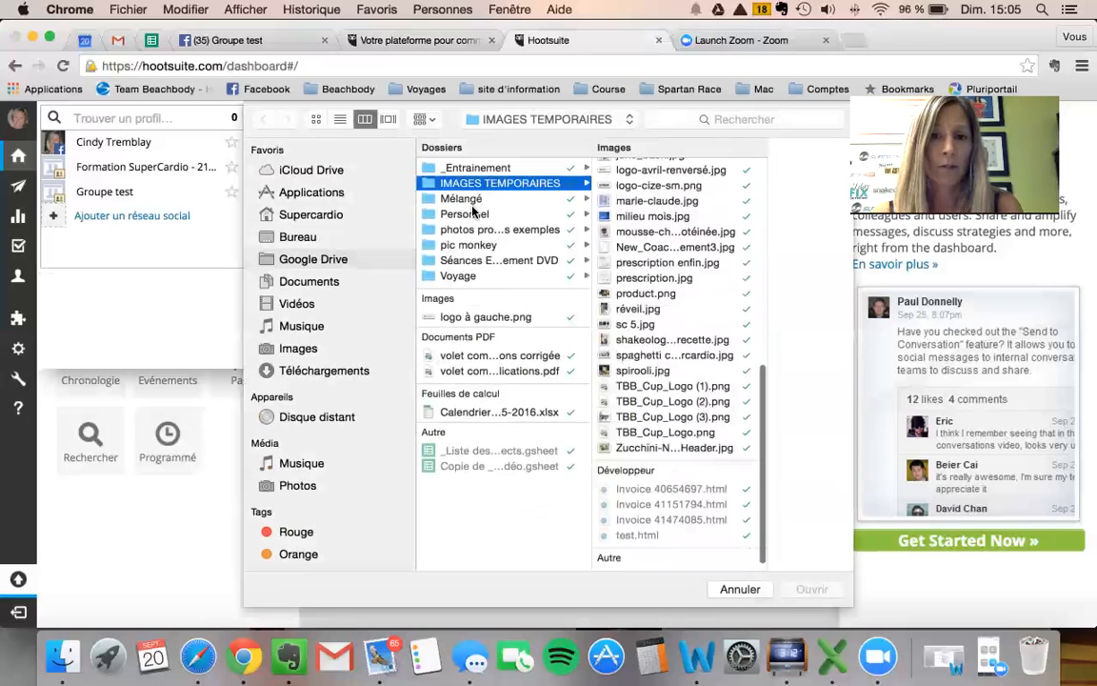
left_click(424, 412)
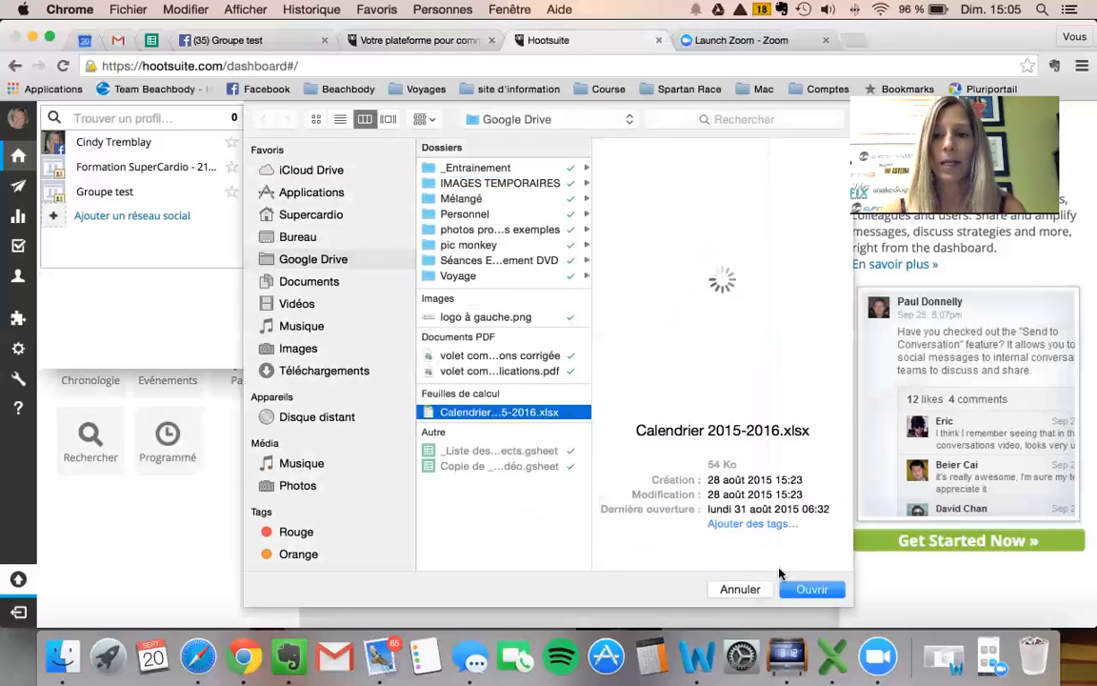
left_click(807, 589)
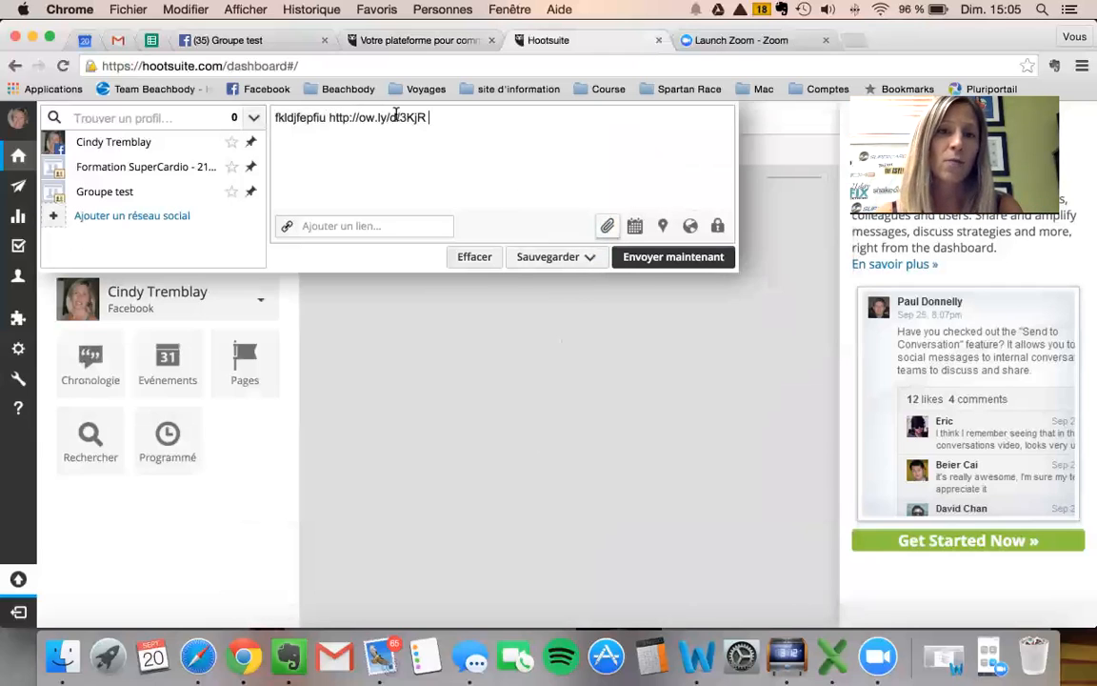
Step: Schedule the message with the spreadsheet link to Groupe test for 2015-09-22 at 5:15 PM
left_click(634, 229)
left_click(349, 402)
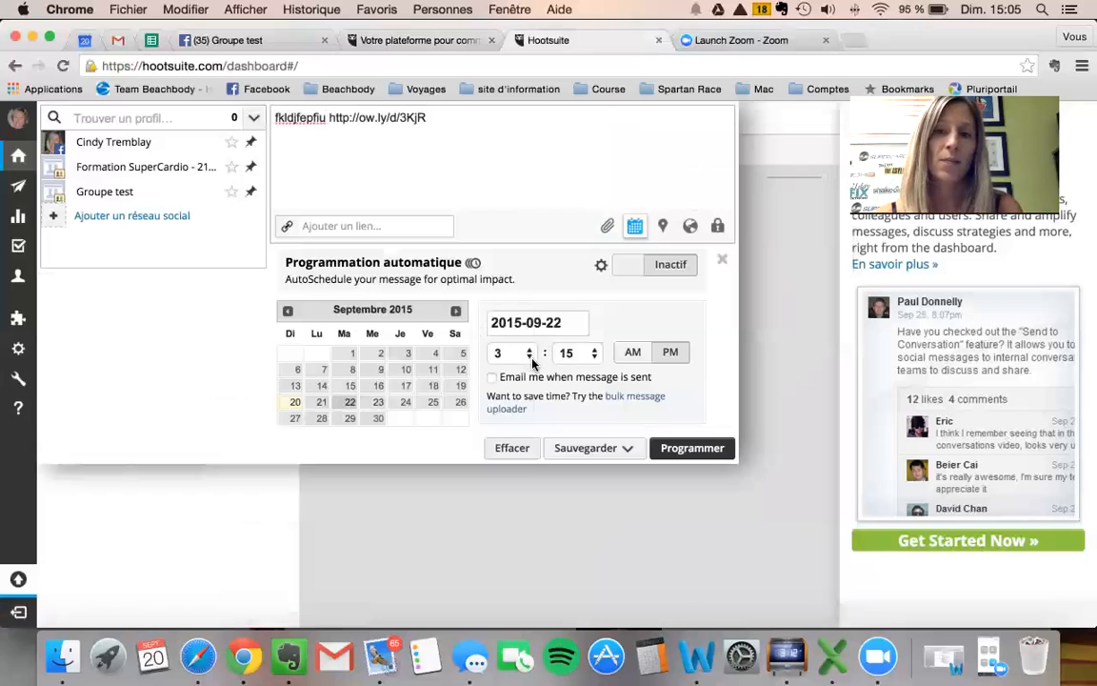
left_click(514, 355)
left_click(508, 386)
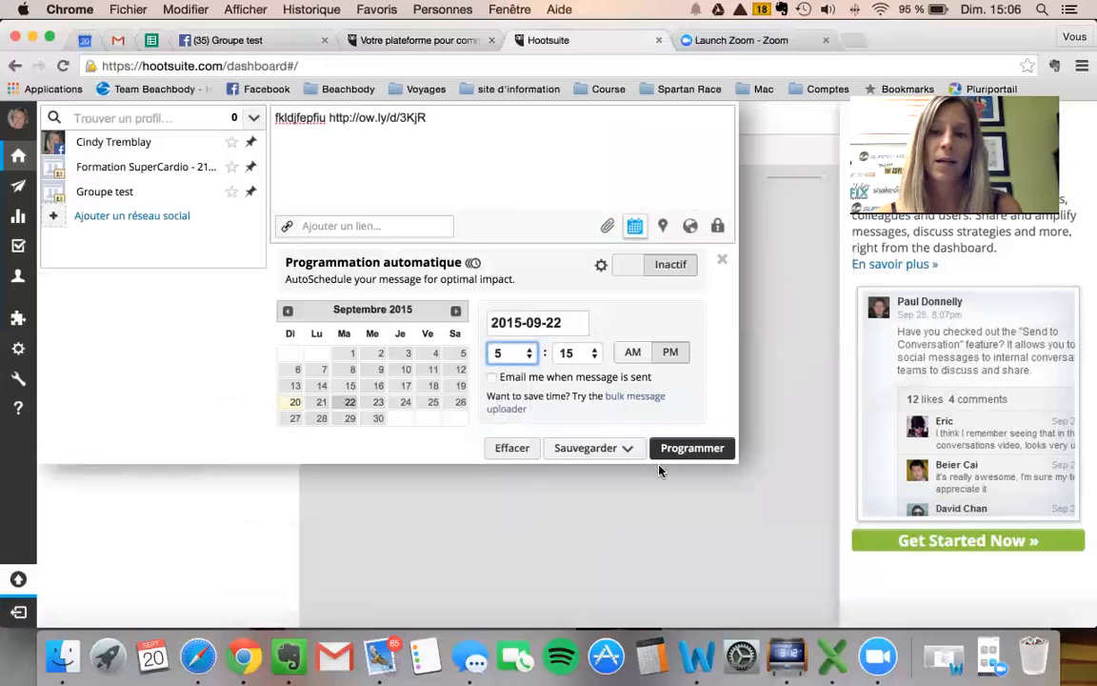
left_click(683, 453)
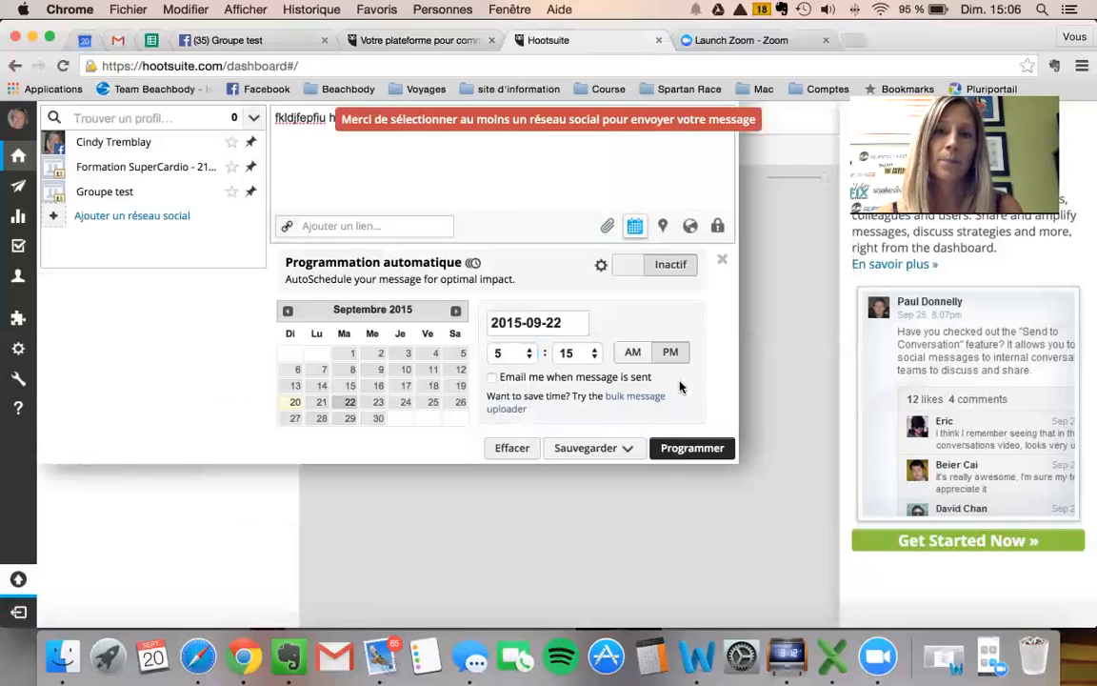
left_click(157, 193)
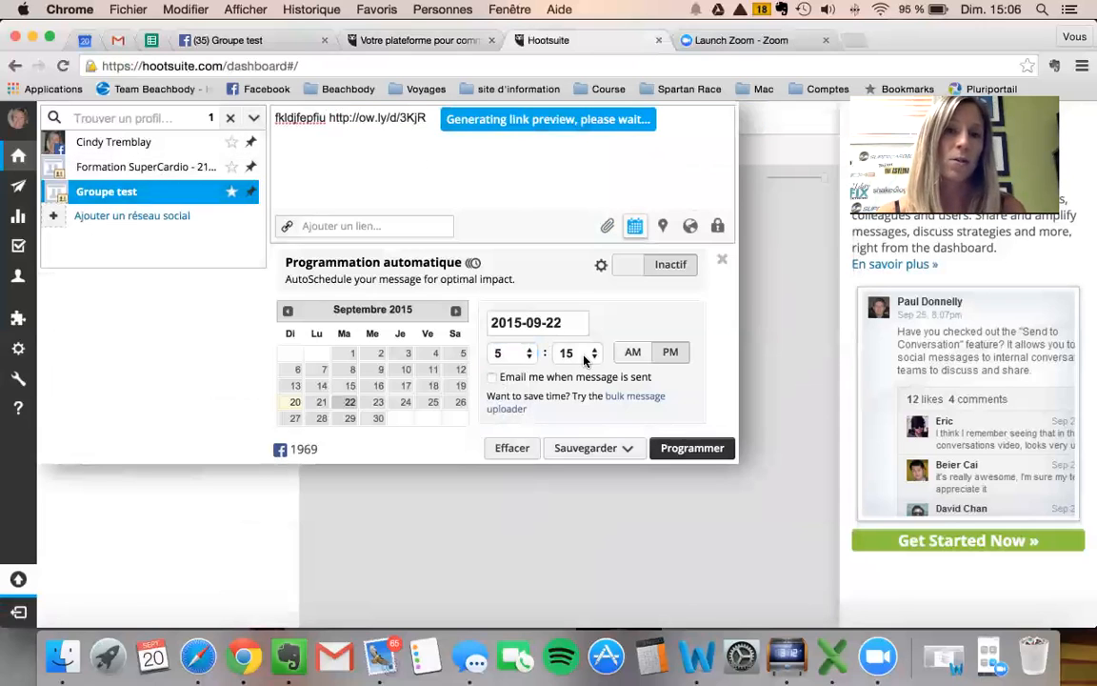
left_click(692, 426)
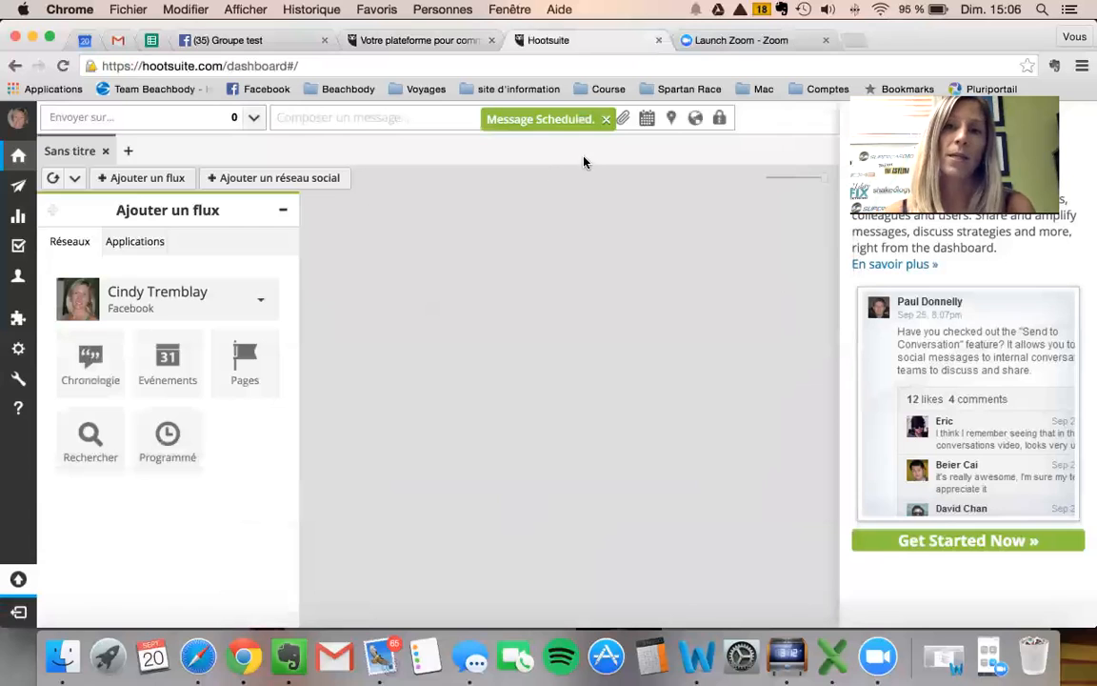
Step: Add a Programmé stream for the Facebook group Groupe test to the dashboard
left_click(588, 122)
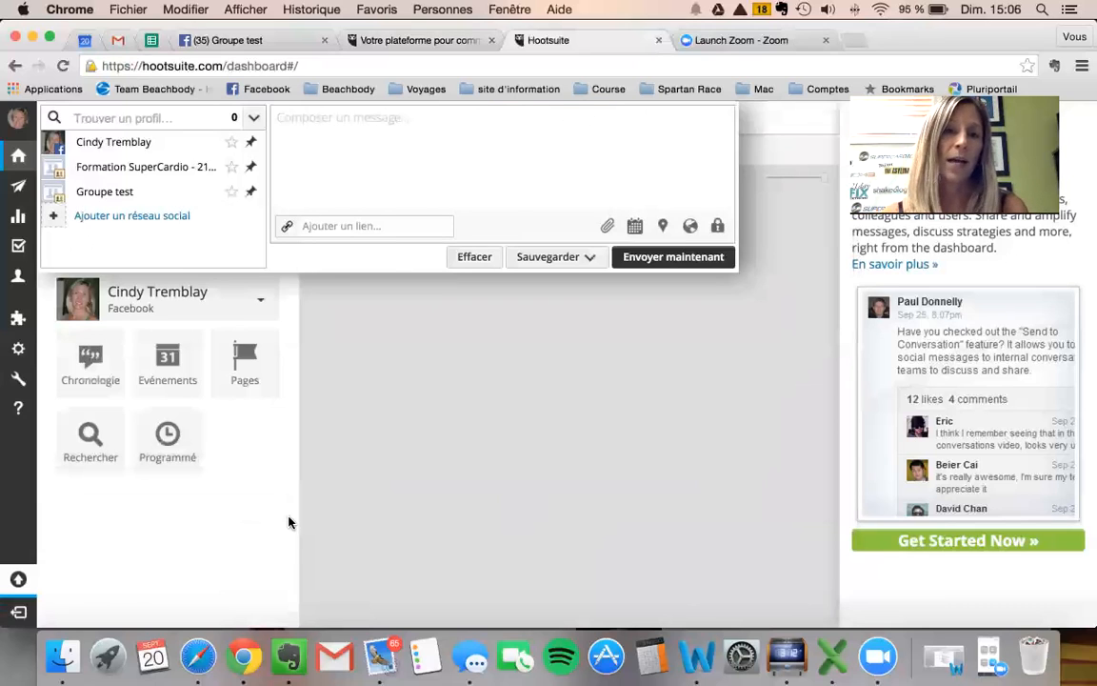
left_click(426, 427)
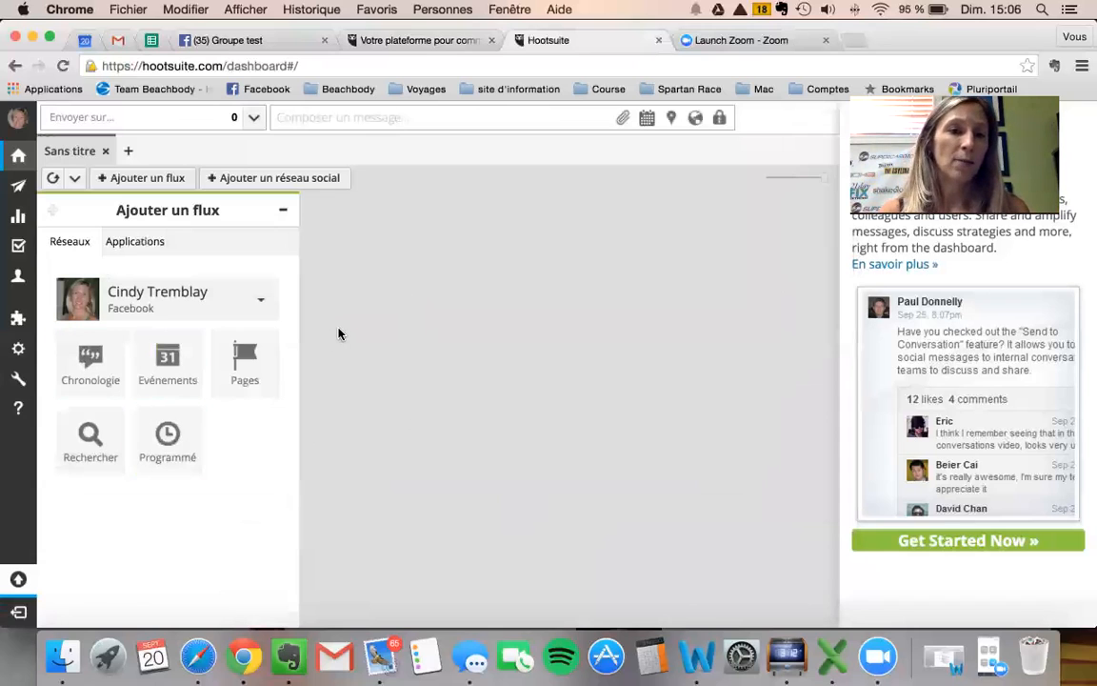
left_click(261, 302)
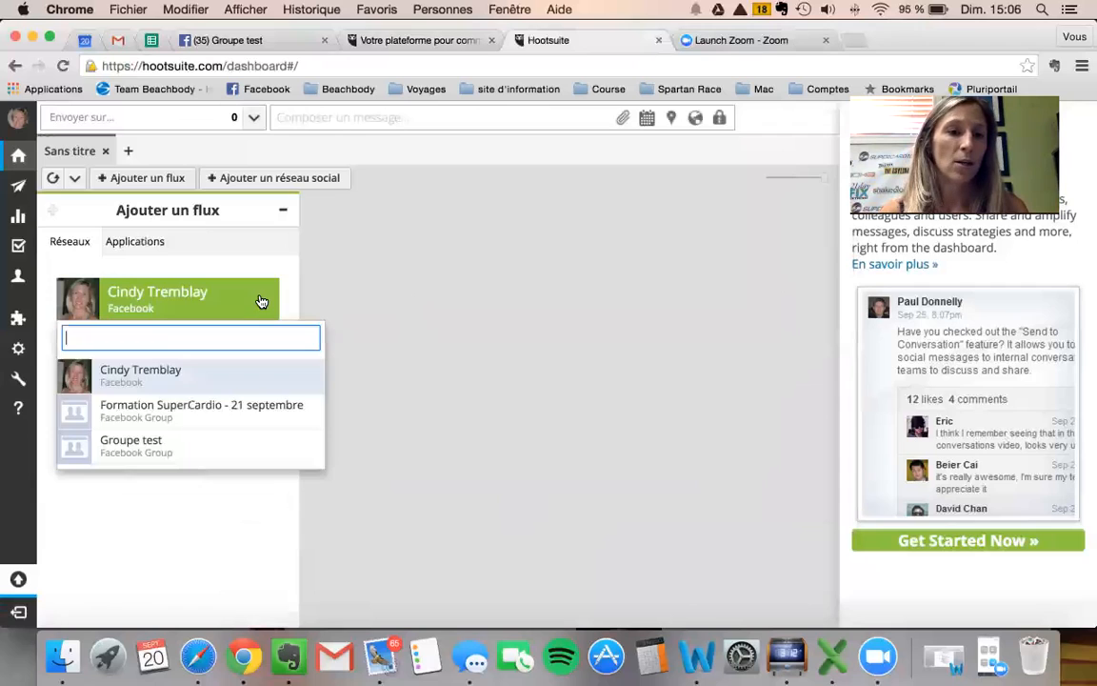
left_click(210, 449)
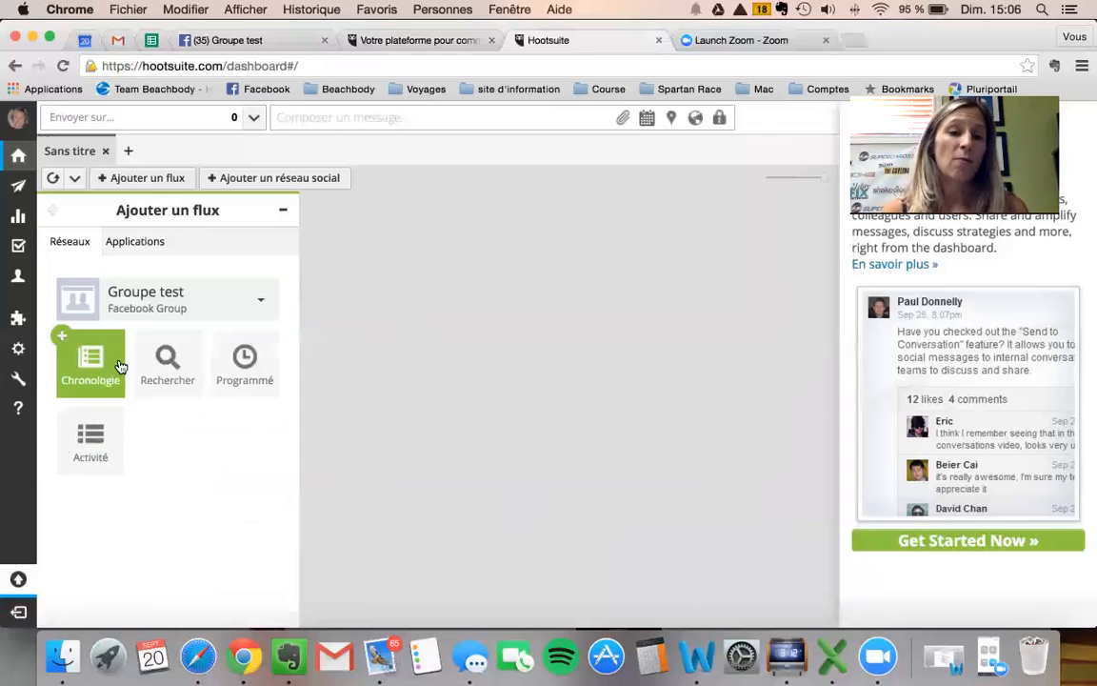
left_click(238, 364)
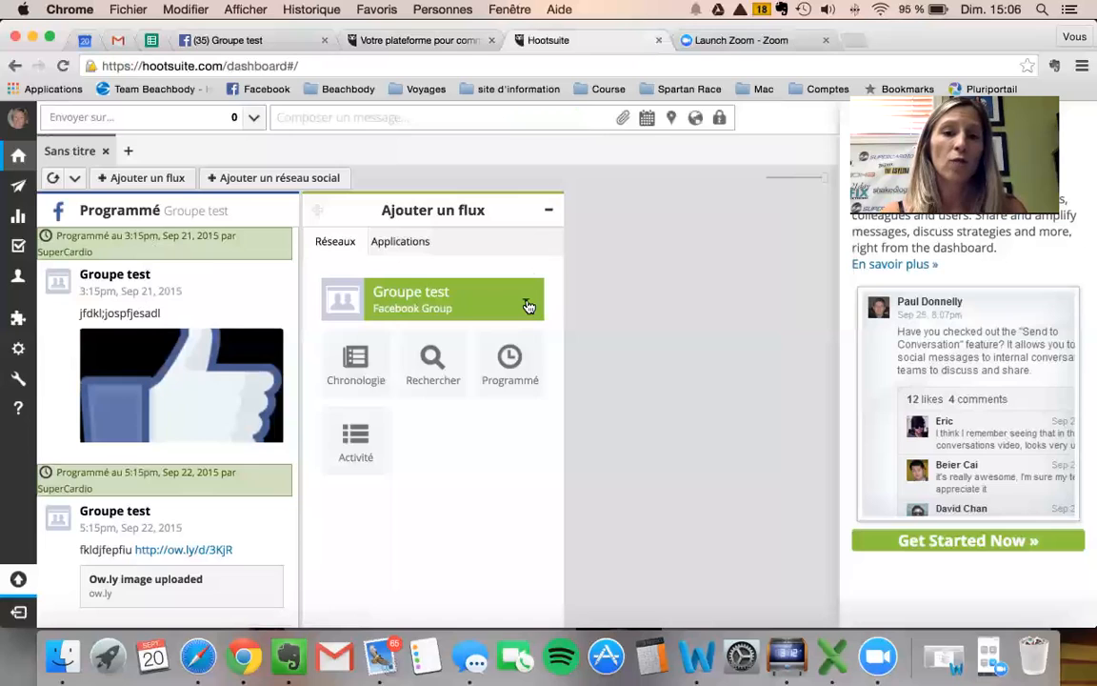
Step: Add a Chronologie stream for Groupe test beside the scheduled messages stream
left_click(526, 305)
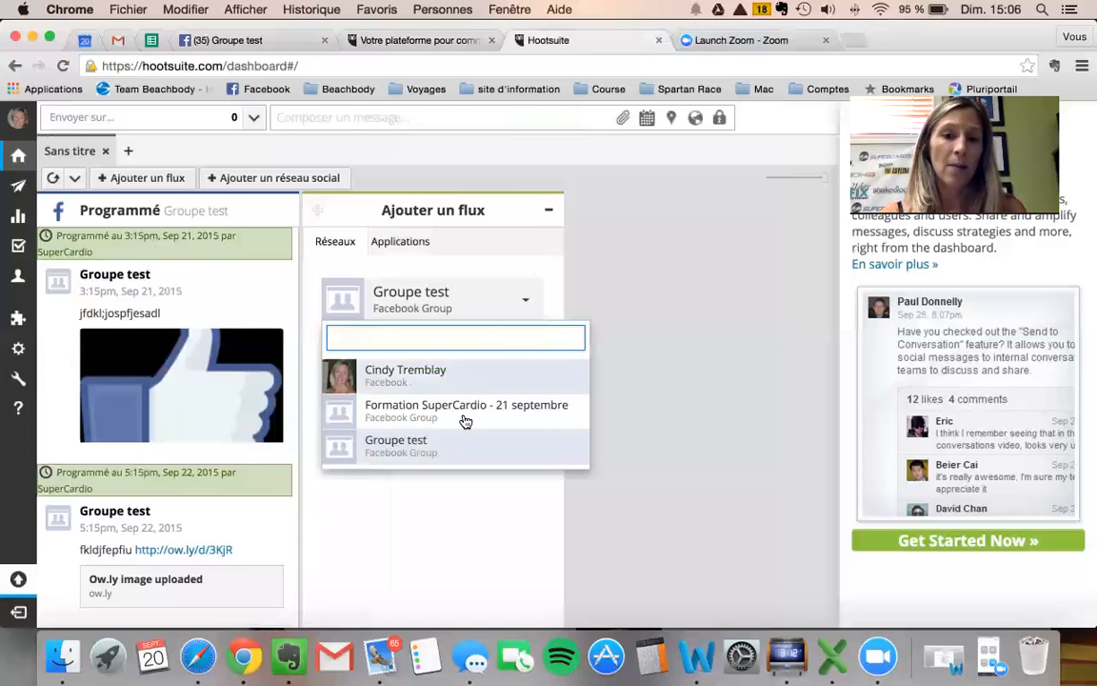
left_click(422, 450)
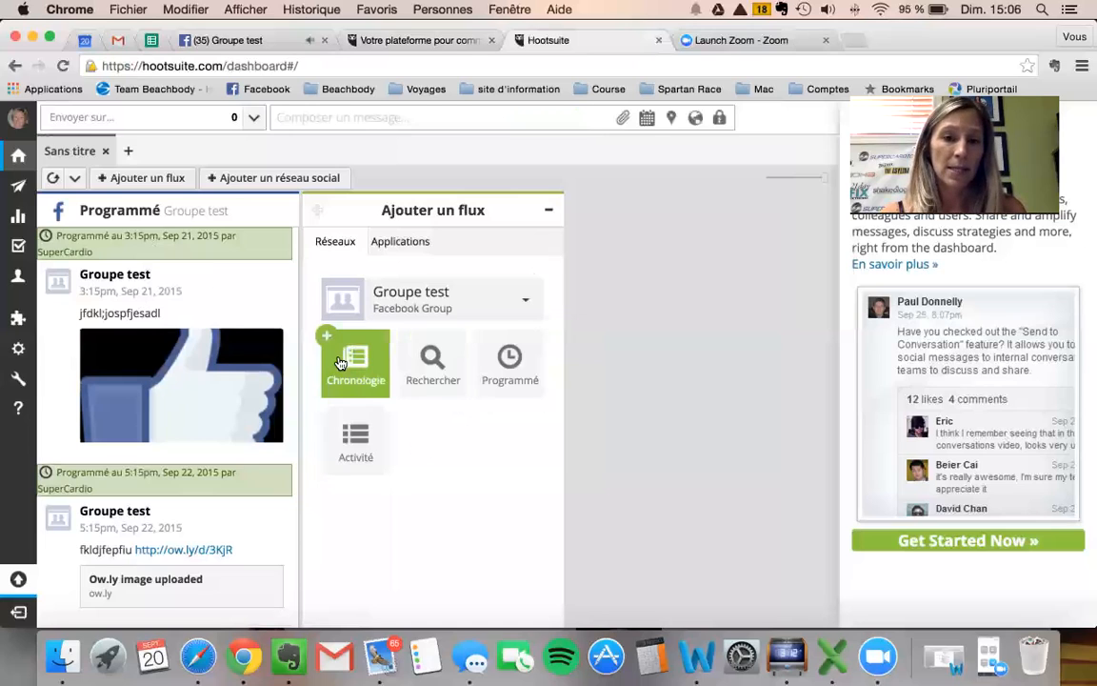
left_click(349, 362)
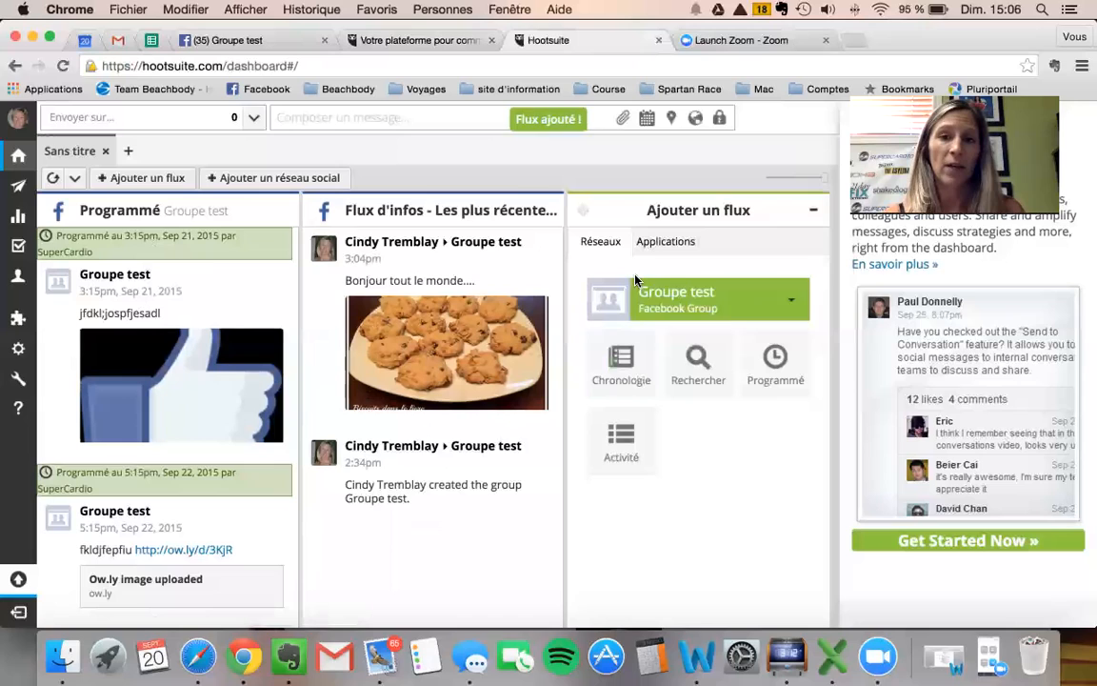
Step: Delete the Flux d'infos stream of Groupe test from the dashboard and collapse the empty stream-adding column
left_click(549, 212)
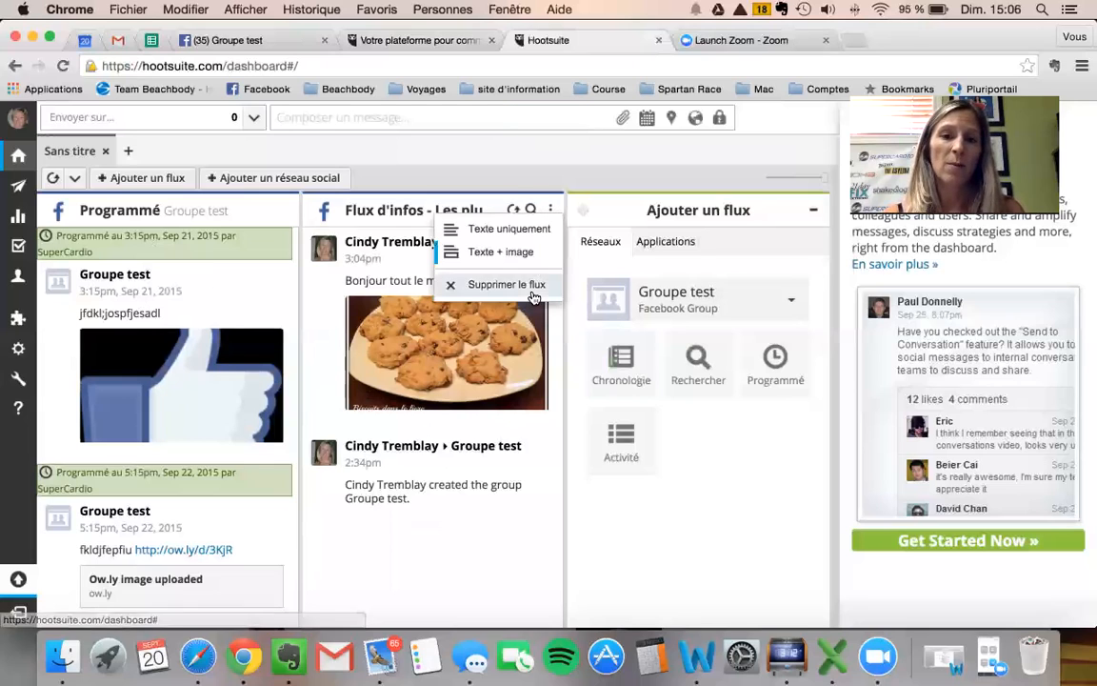
left_click(476, 284)
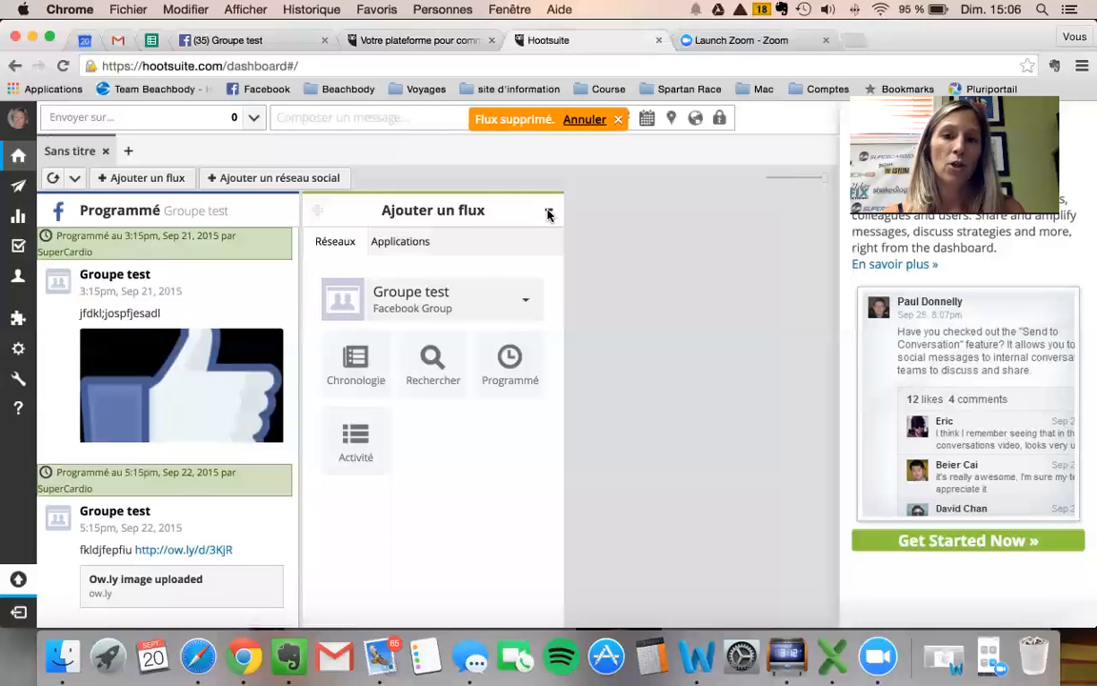
left_click(548, 214)
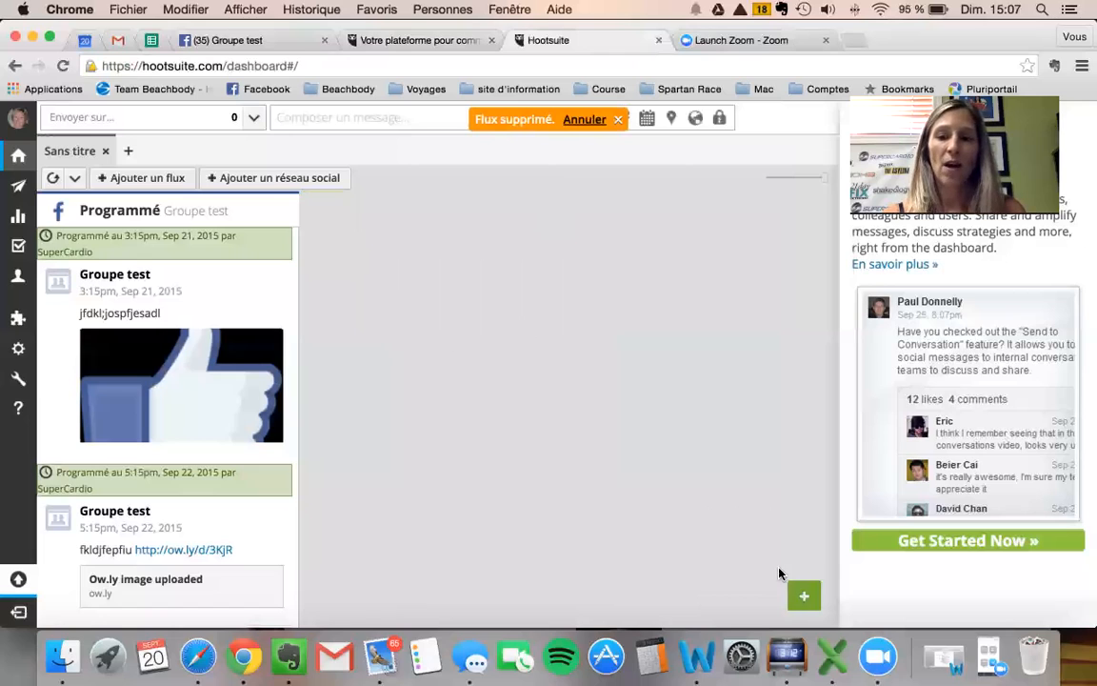
left_click(805, 596)
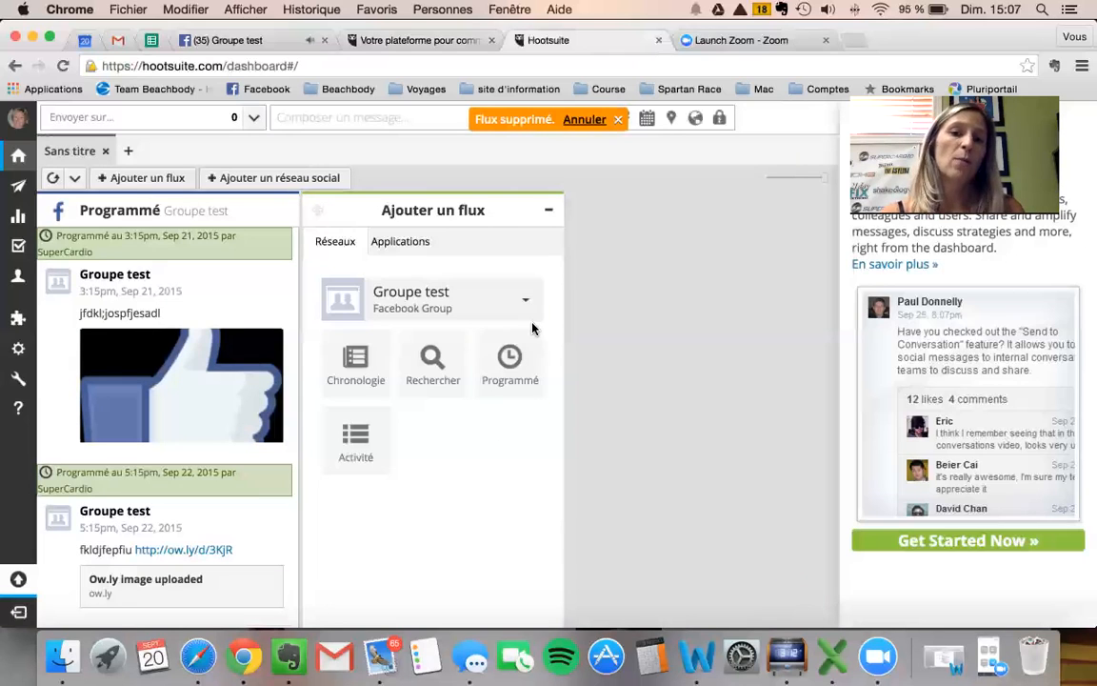
left_click(550, 212)
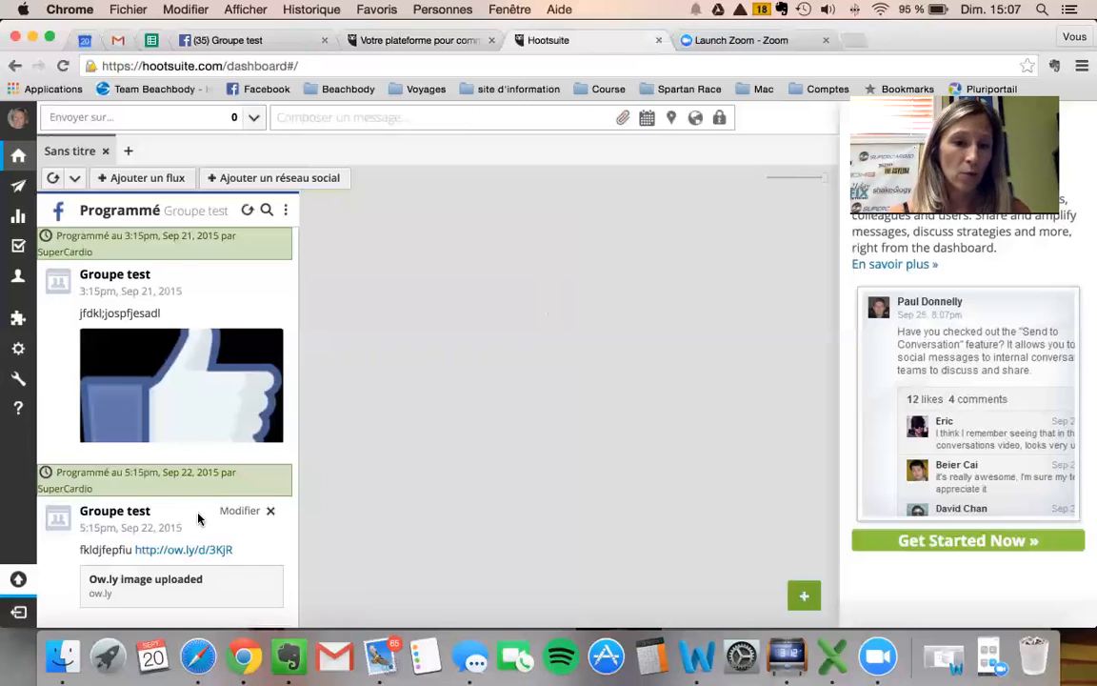
Step: Edit the scheduled spreadsheet message for Groupe test, removing its September 22 schedule and saving it for immediate publication
left_click(239, 512)
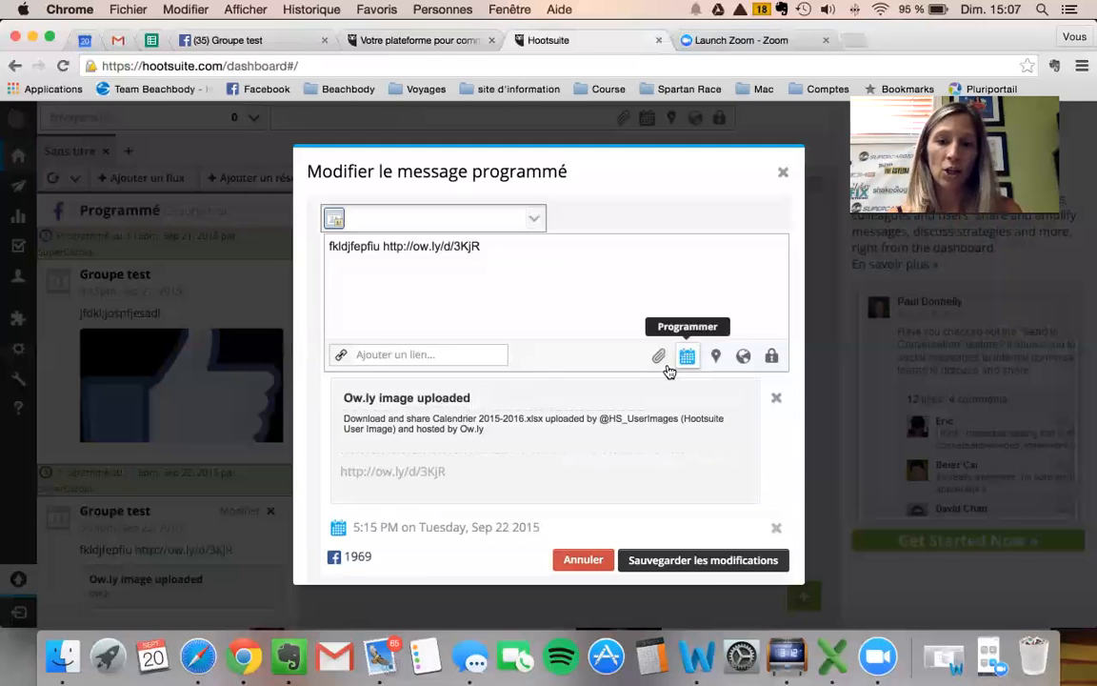
left_click(776, 529)
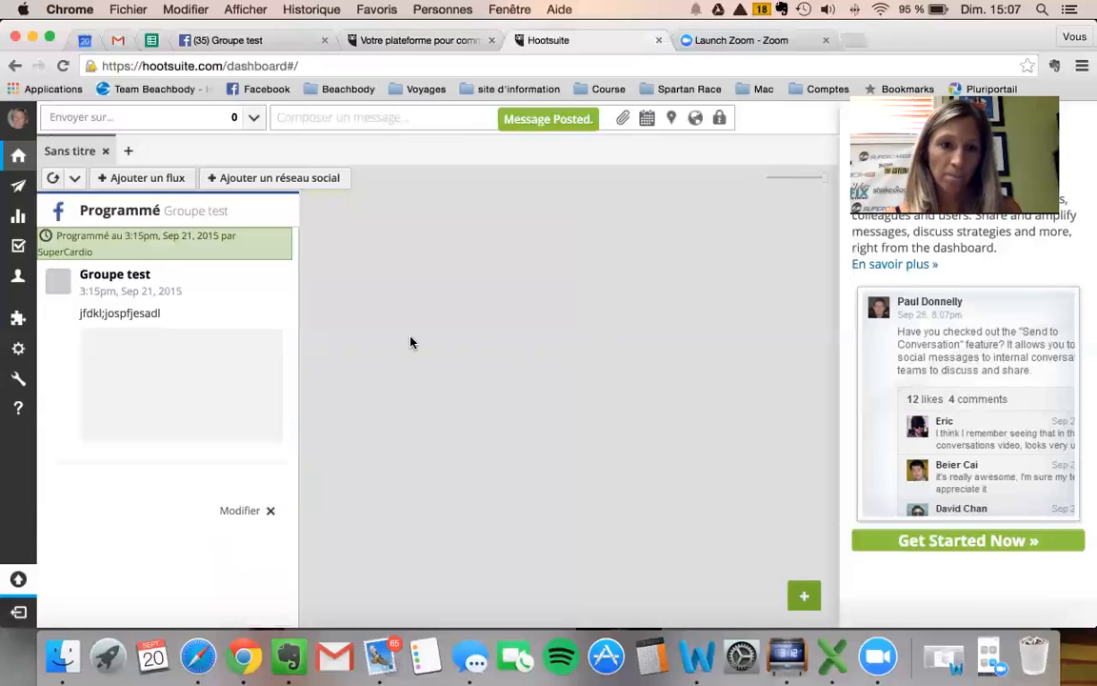
Step: Download Calendrier 2015-2016.xlsx through the new post on the refreshed Groupe test page in Facebook, and return to the Hootsuite dashboard
left_click(288, 40)
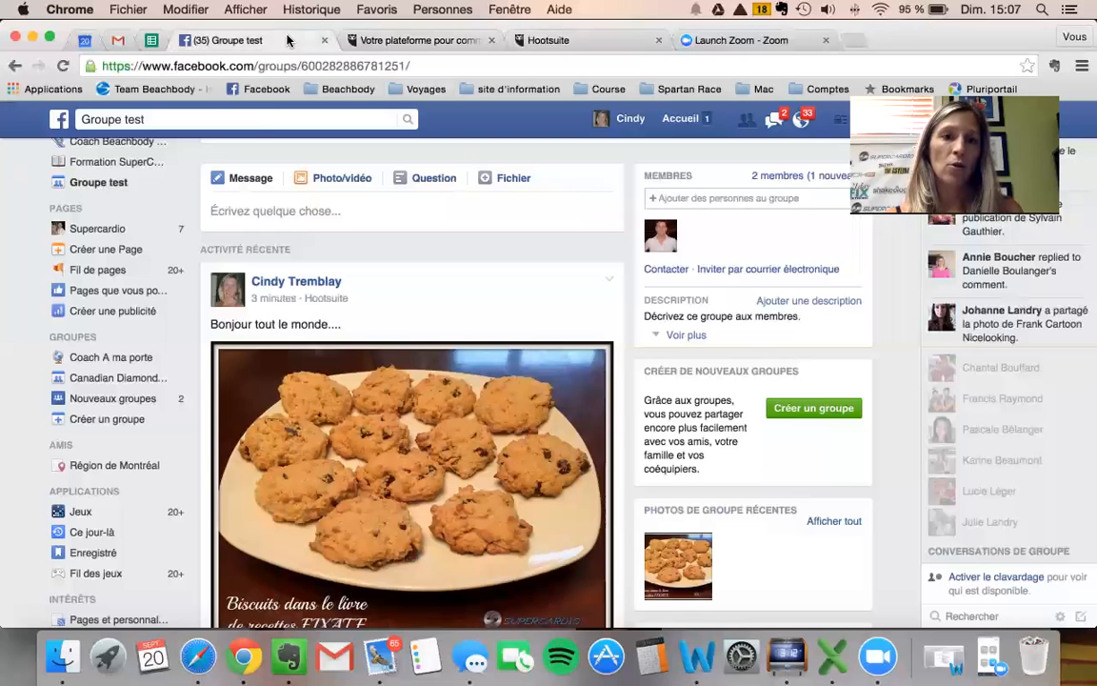
left_click(60, 66)
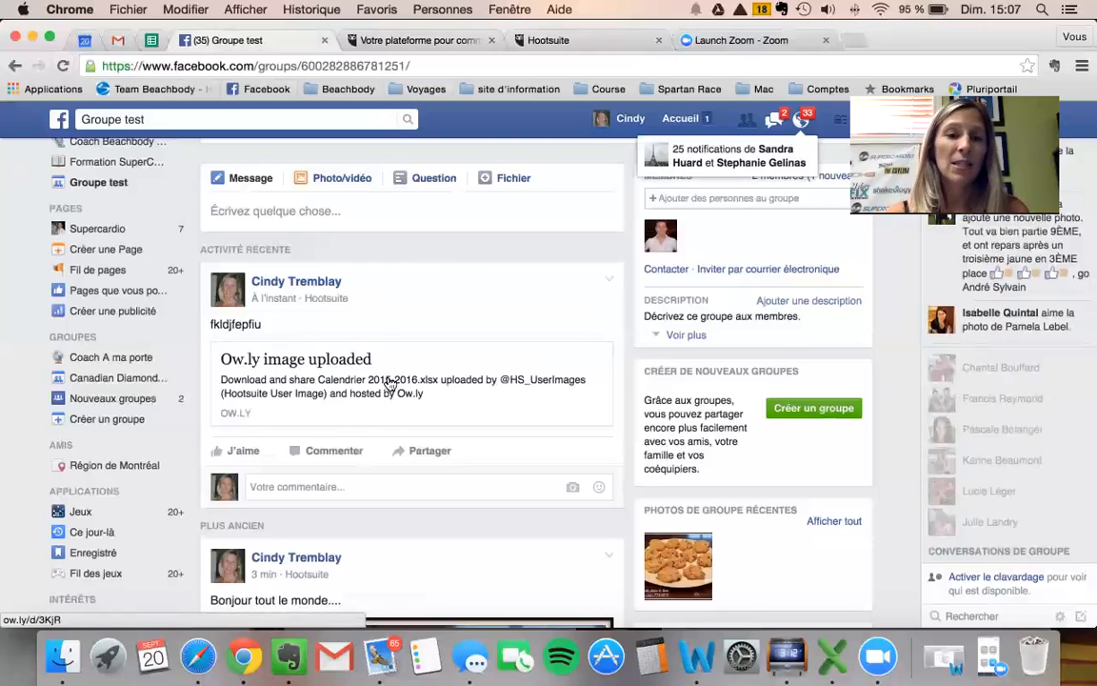
left_click(360, 382)
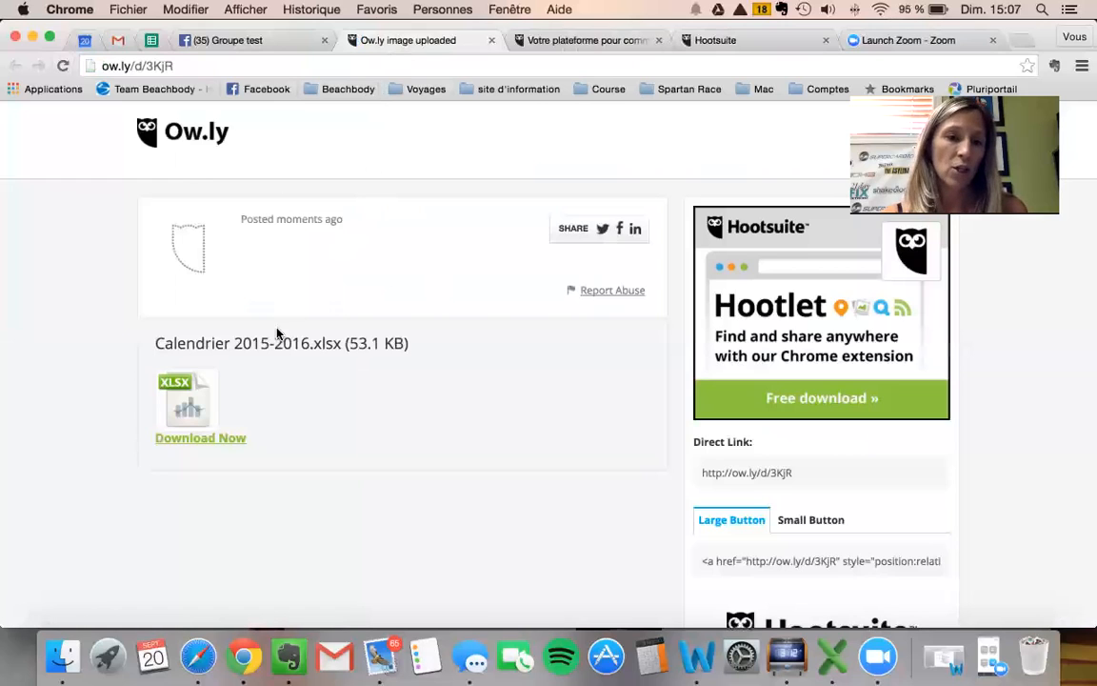
left_click(187, 396)
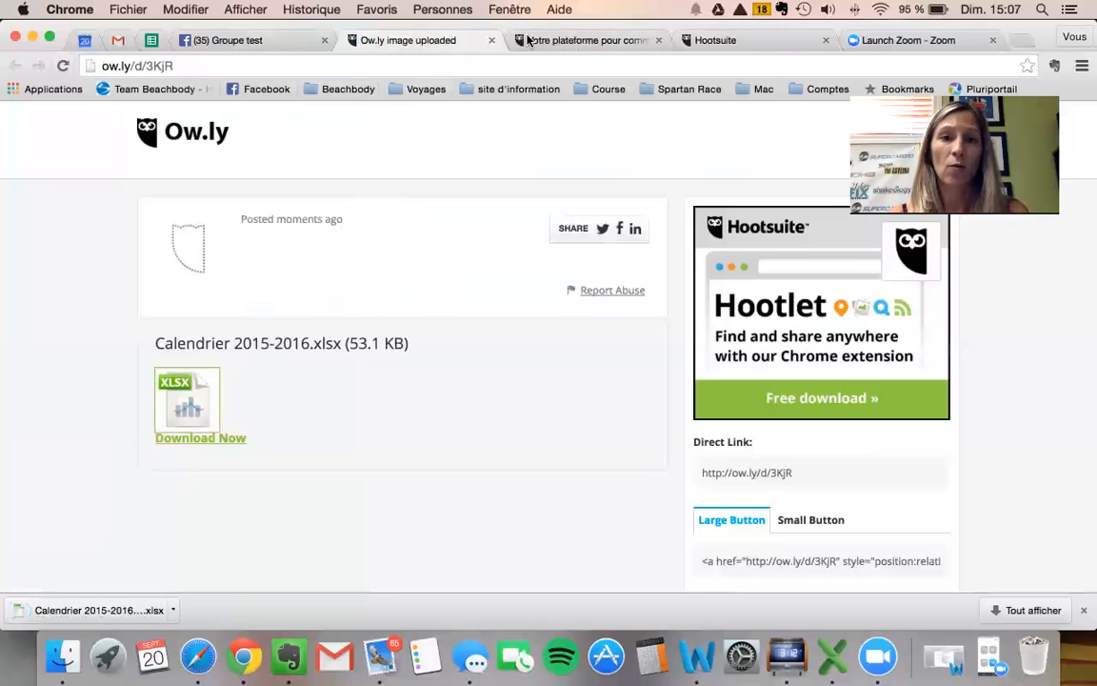
left_click(492, 41)
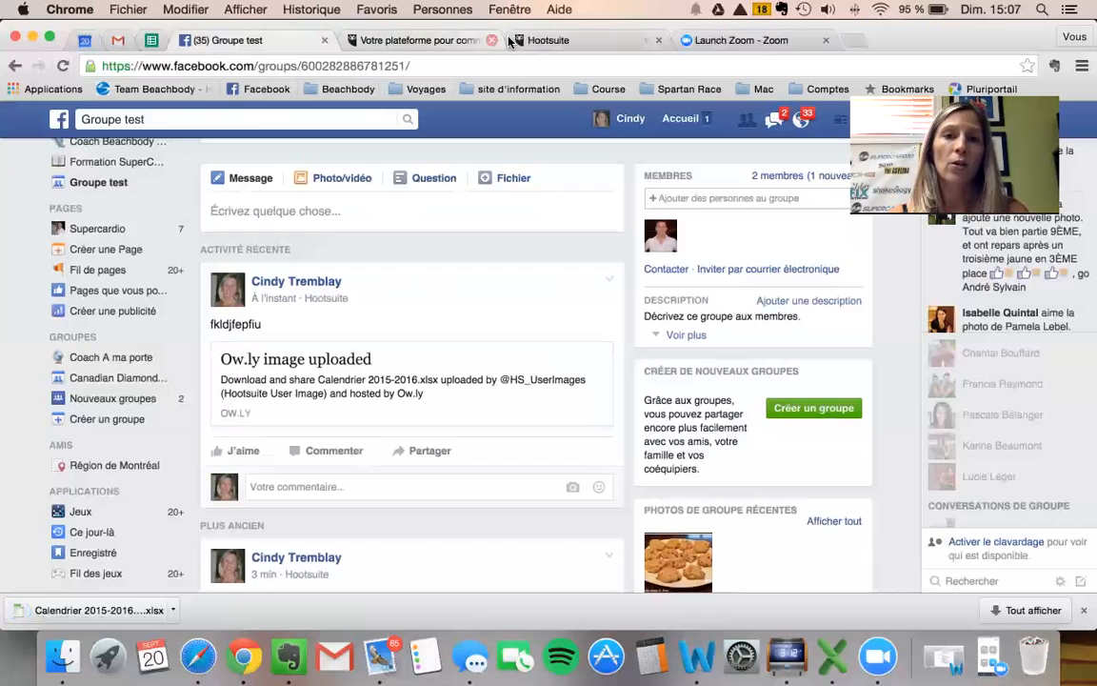
left_click(552, 40)
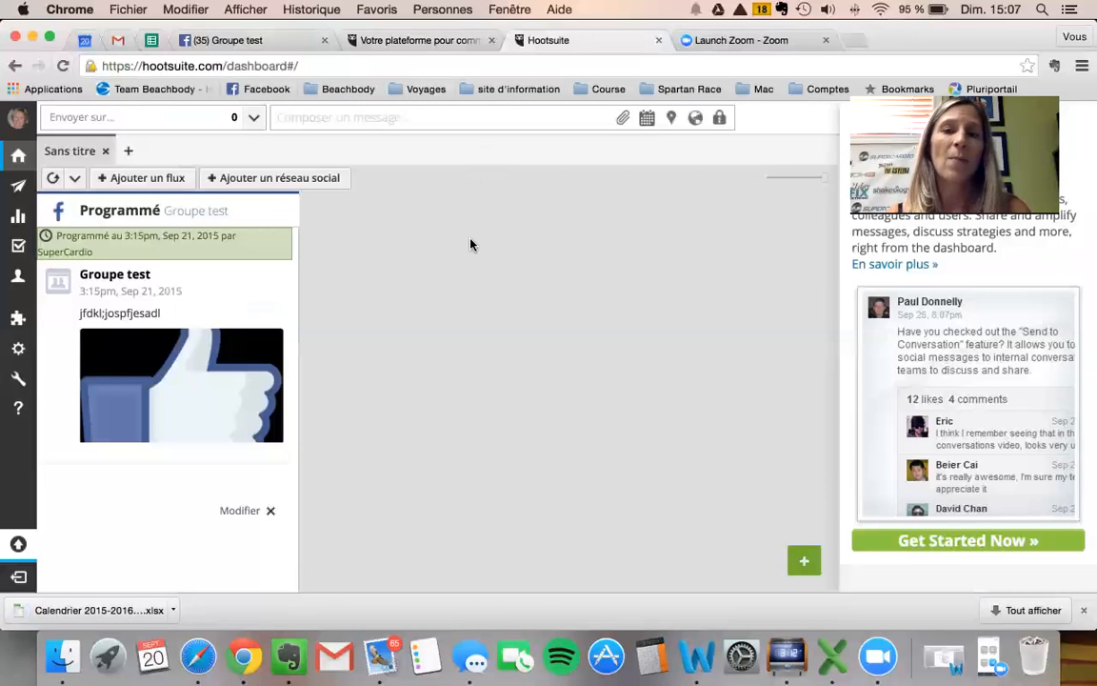